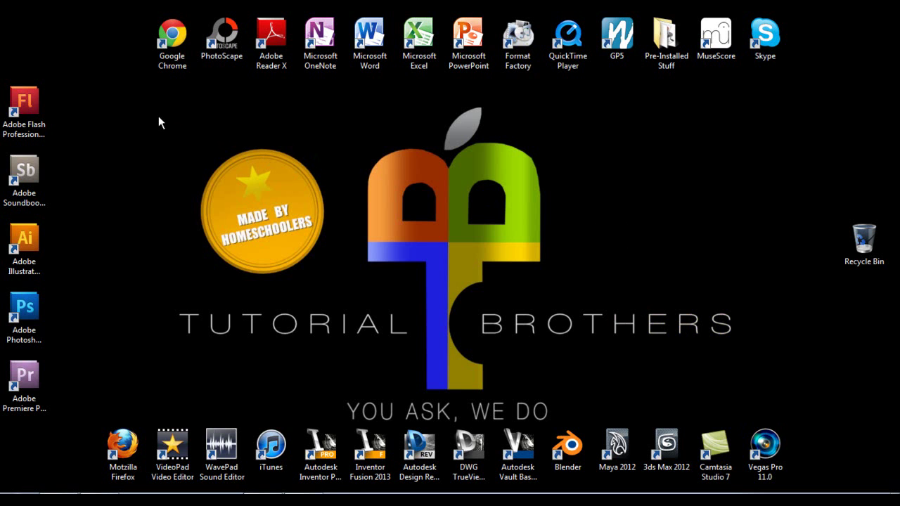
Start Blender and enable the Add Mesh: ANT Landscape add-on in the user preferences, leaving the preferences closed.
double_click(560, 447)
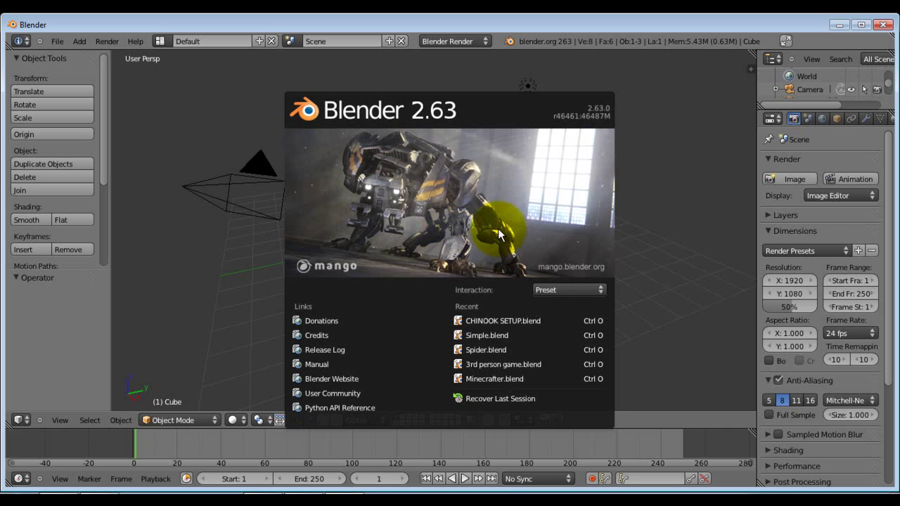
click(674, 206)
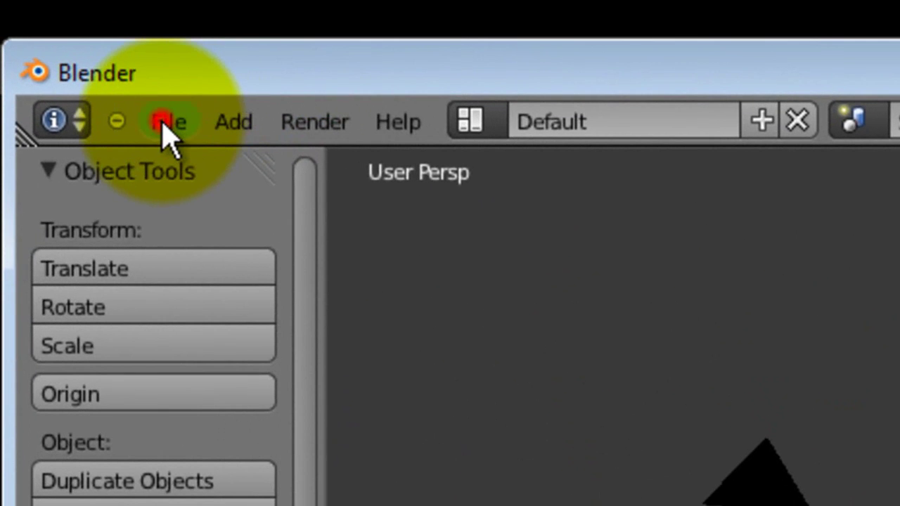
click(167, 123)
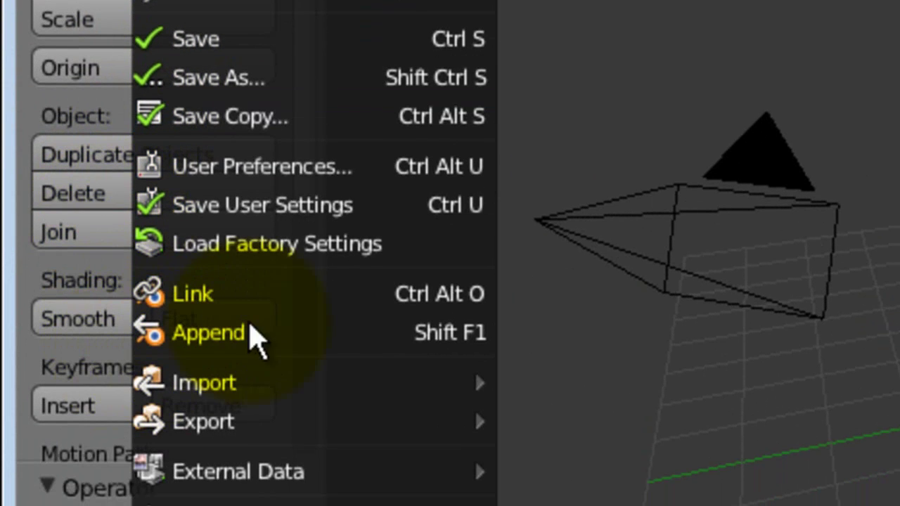
click(277, 181)
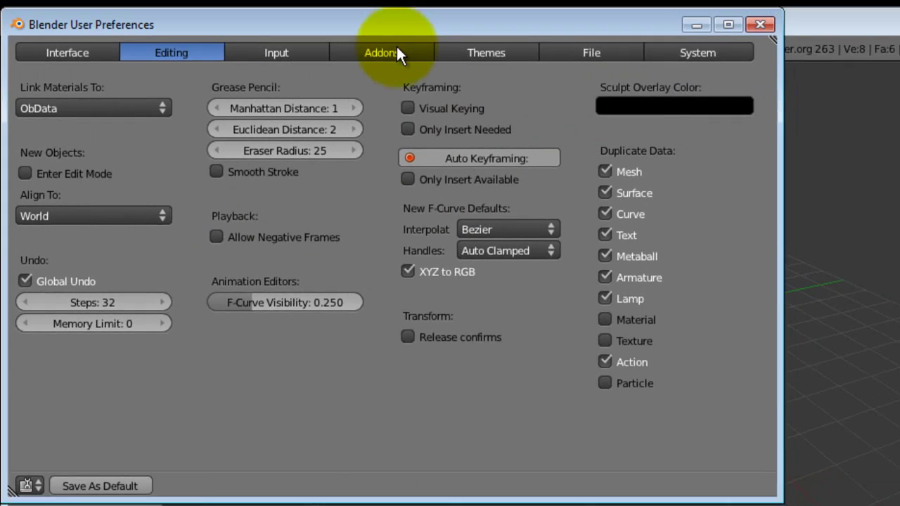
click(393, 53)
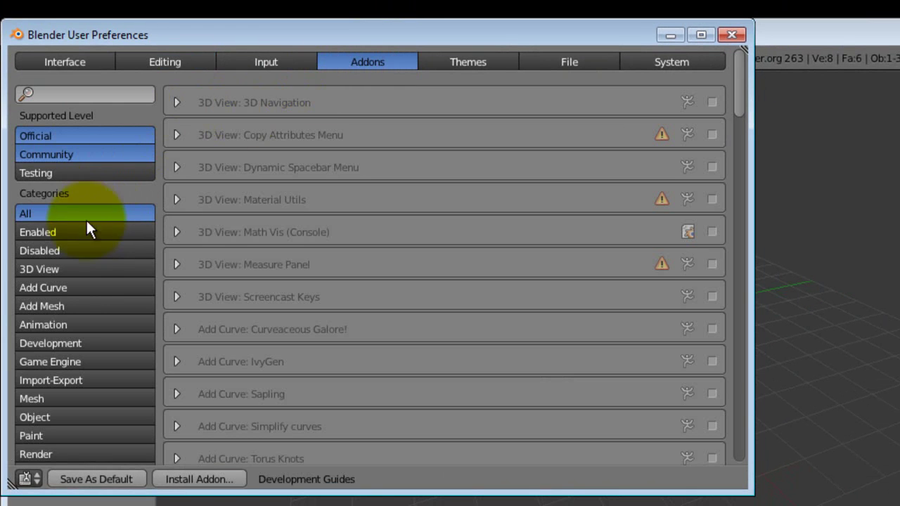
click(56, 310)
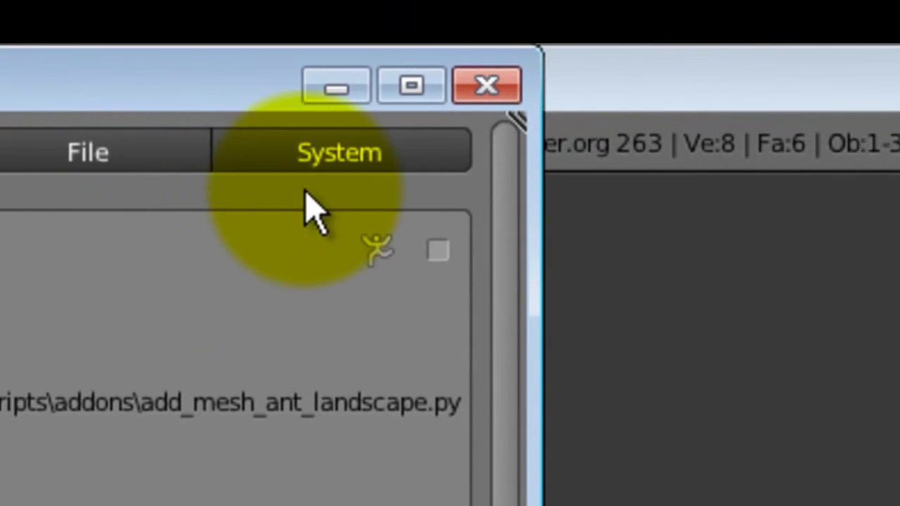
click(411, 270)
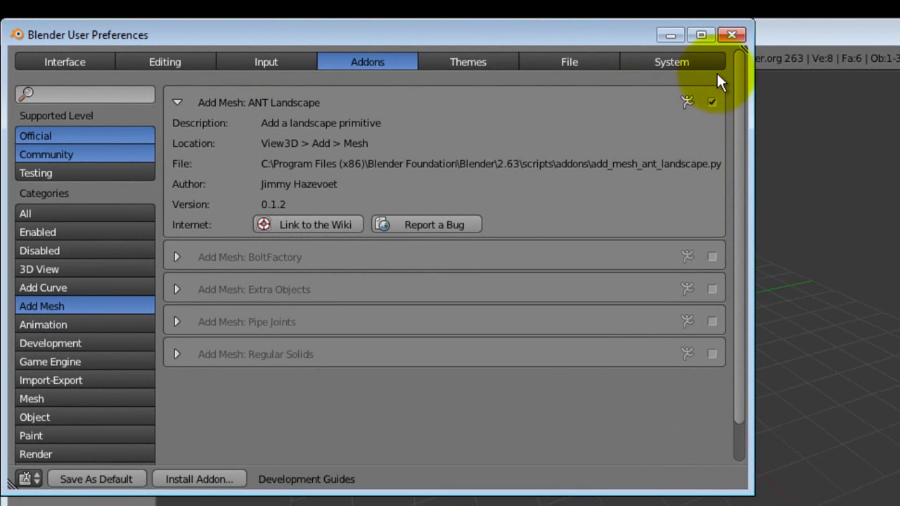
click(738, 31)
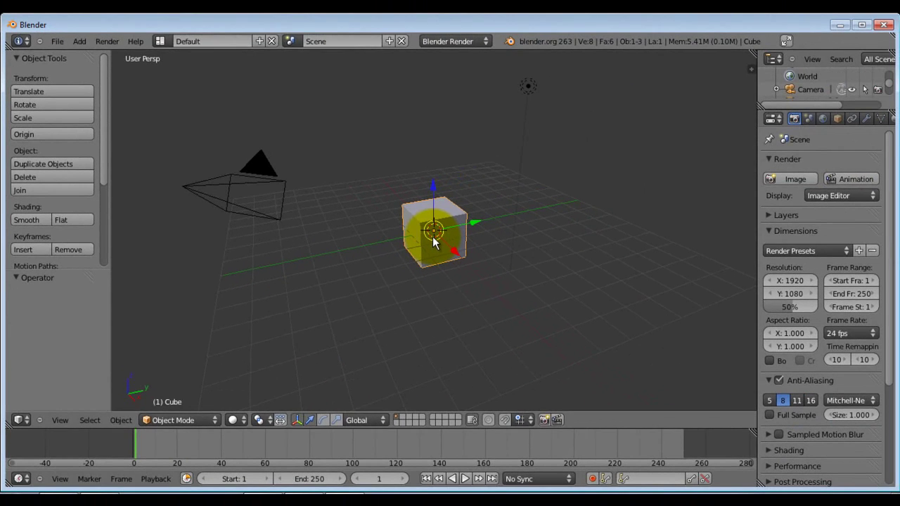
Delete the default cube and add a Landscape mesh in its place.
key(x)
click(432, 236)
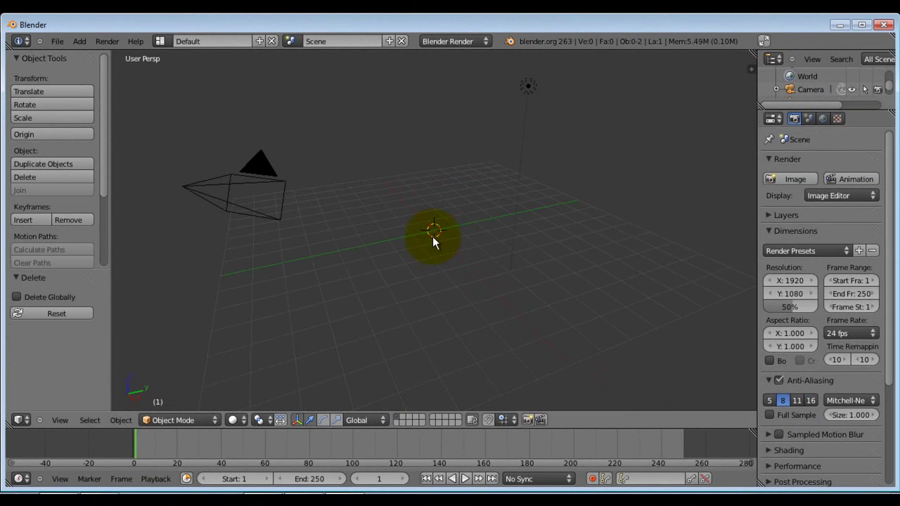
key(shift+a)
mouse_move(442, 237)
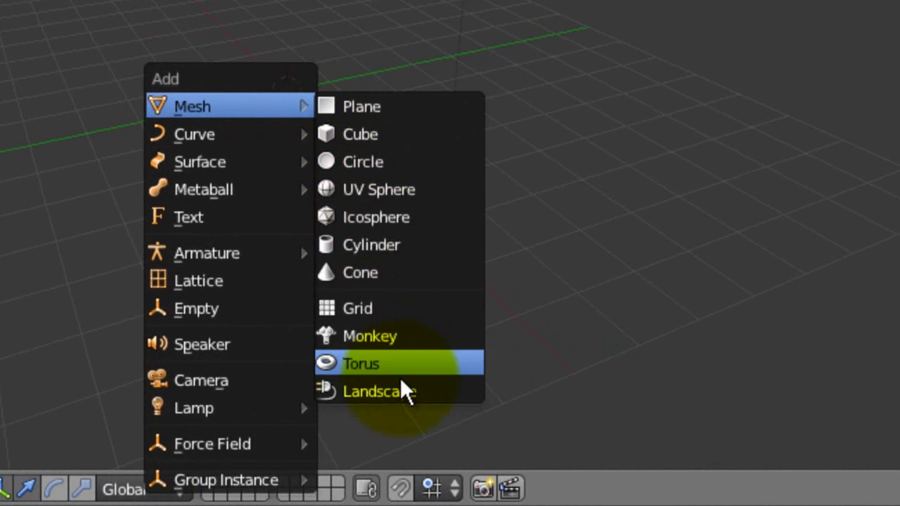
click(401, 391)
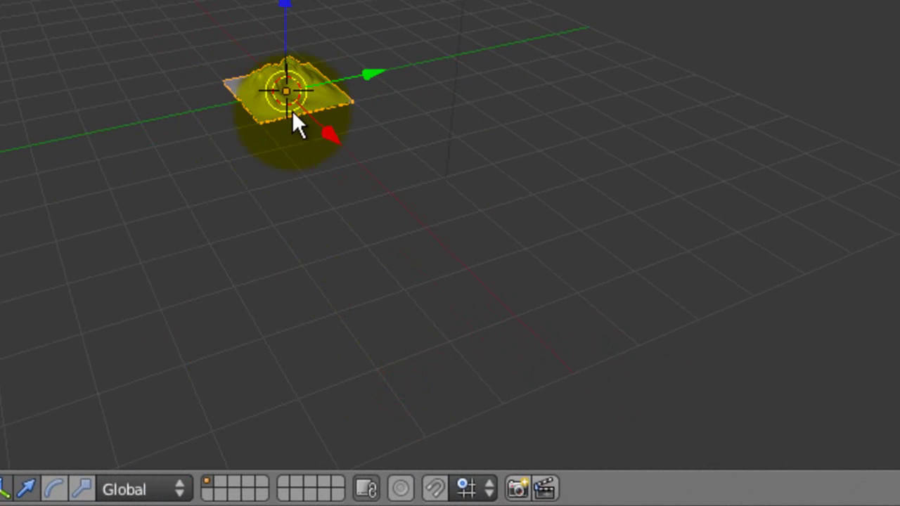
scroll(292, 110, up, 9)
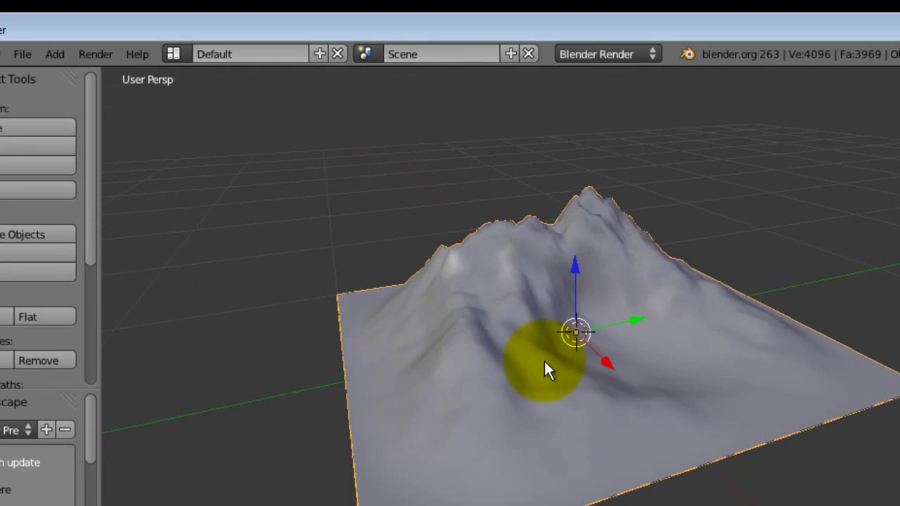
middle_drag(543, 359, 532, 341)
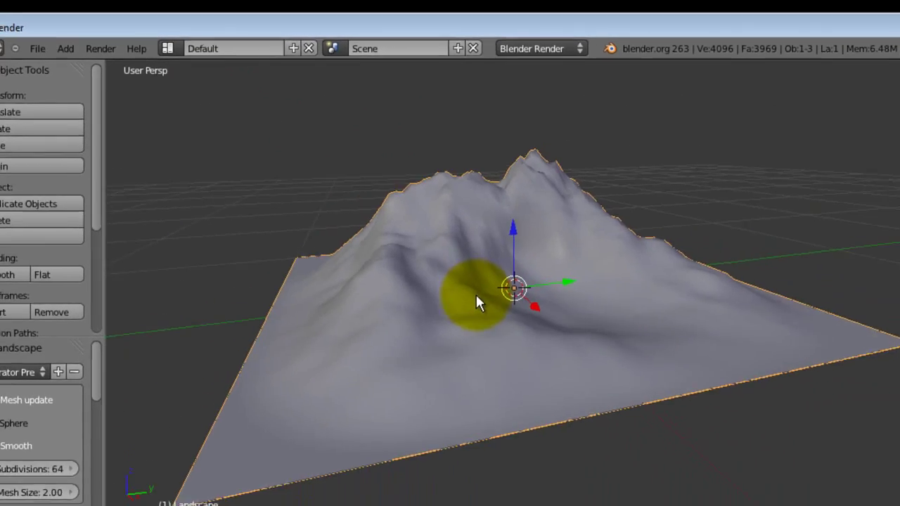
Expand the Landscape operator settings so its parameters are accessible, keeping Mesh update enabled.
drag(71, 333, 69, 38)
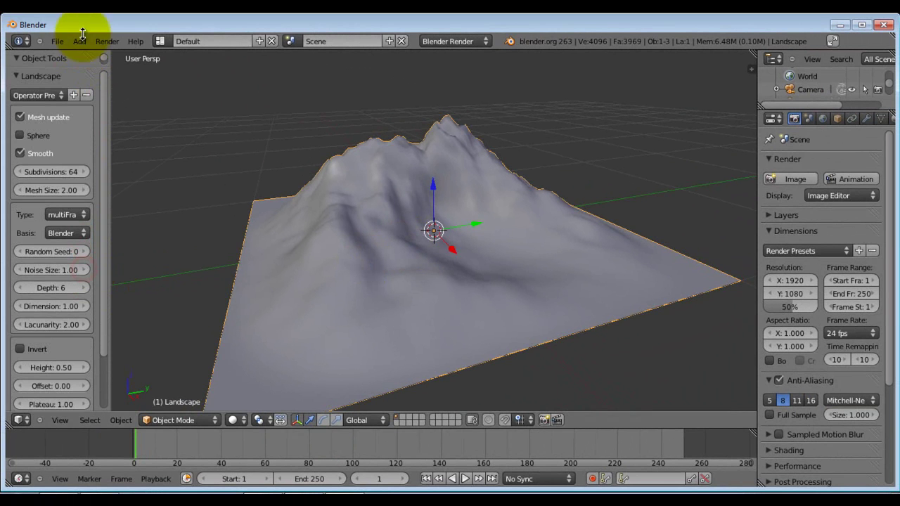
scroll(59, 215, down, 2)
scroll(60, 213, up, 2)
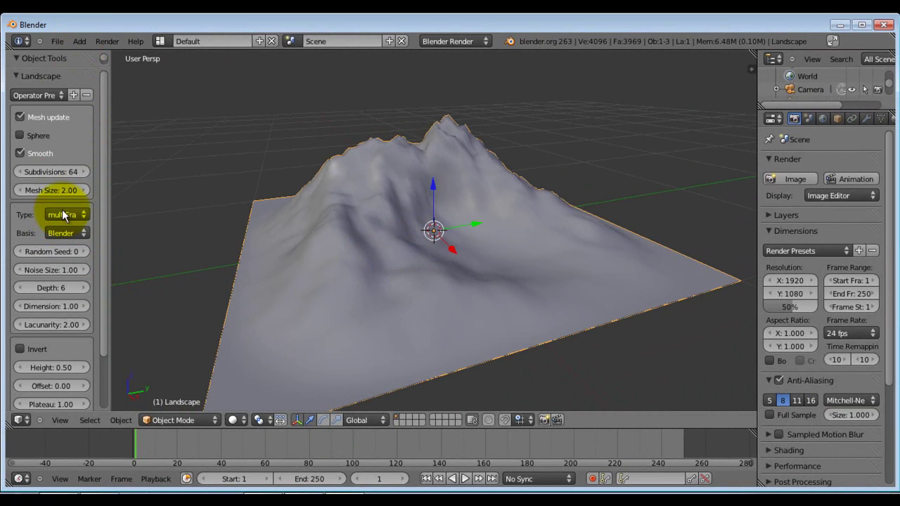
middle_drag(350, 225, 365, 242)
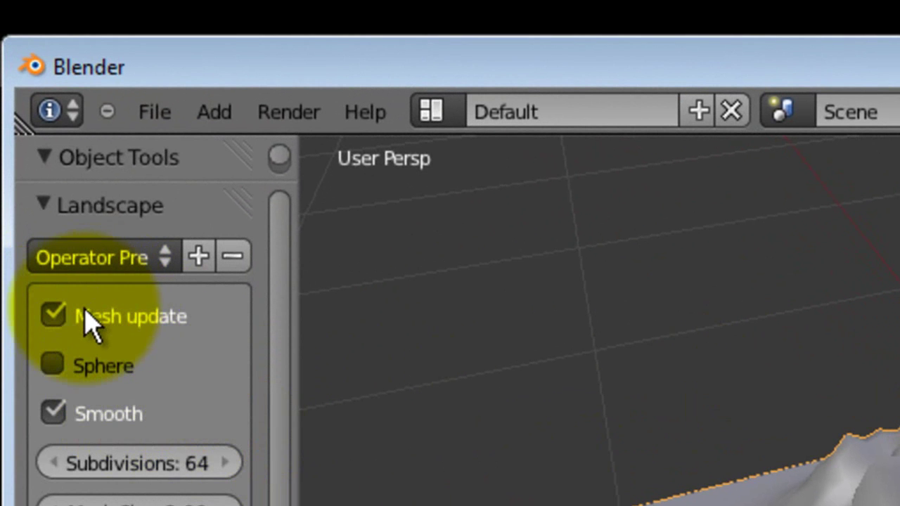
click(55, 317)
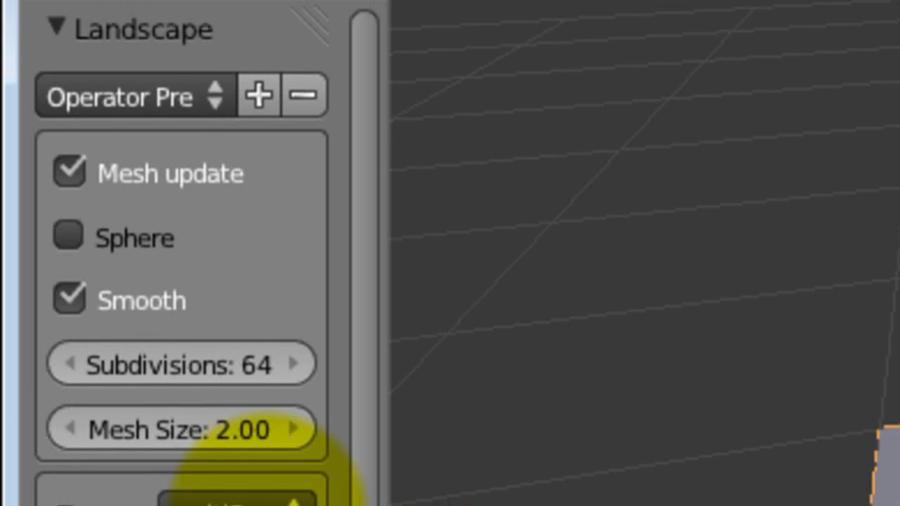
Try the Strata_hTerrain and Shattered_hTerrain noise types on the landscape, inspecting the terrain from different angles.
click(295, 501)
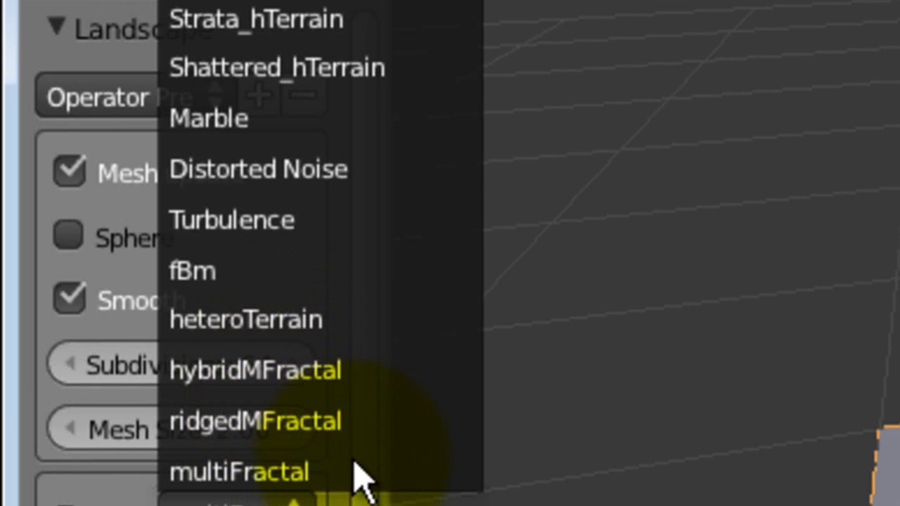
click(294, 21)
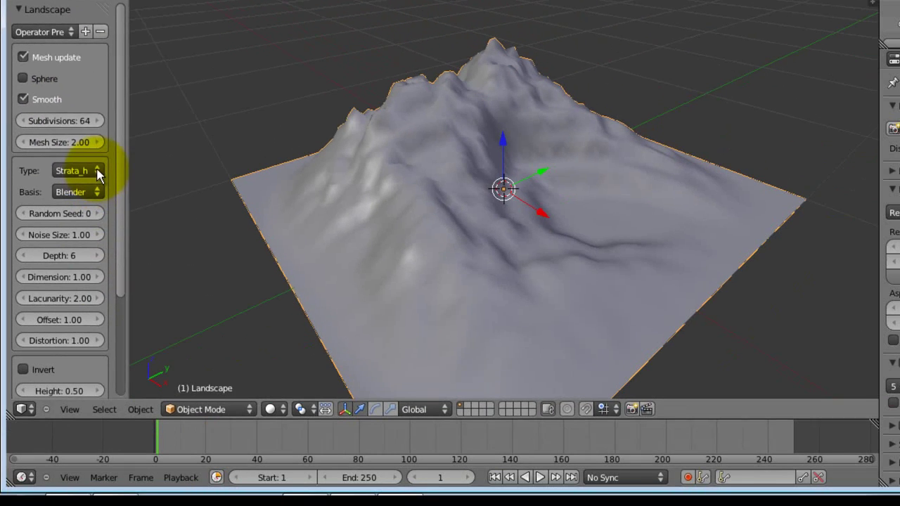
click(97, 173)
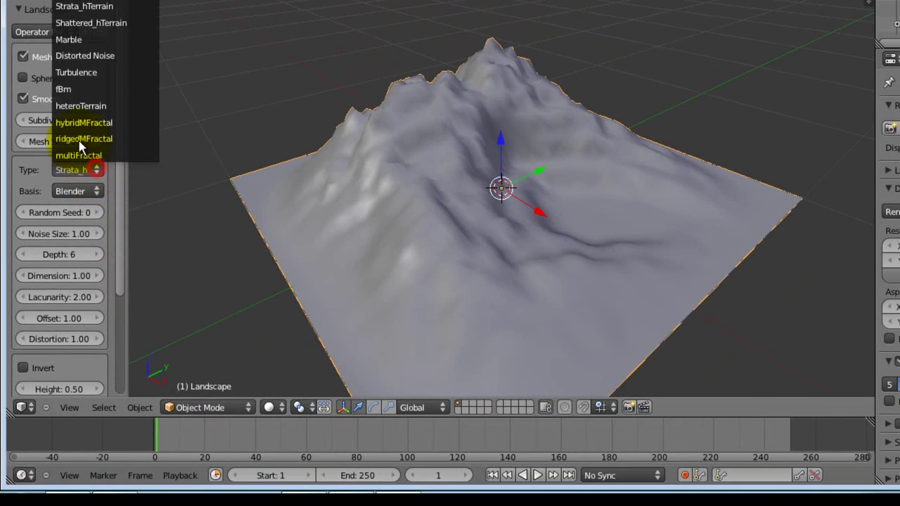
click(92, 23)
middle_drag(502, 217, 500, 158)
scroll(501, 158, up, 6)
scroll(496, 150, down, 5)
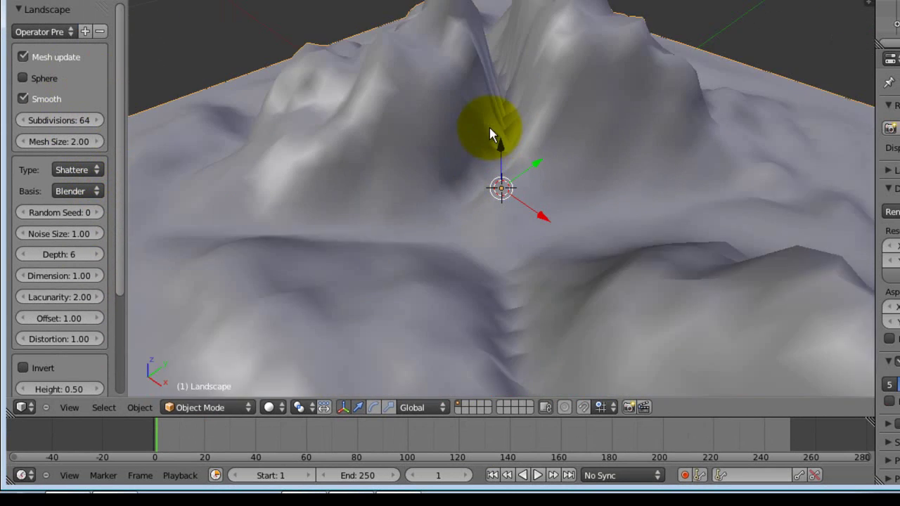
scroll(539, 216, down, 2)
middle_drag(538, 219, 461, 223)
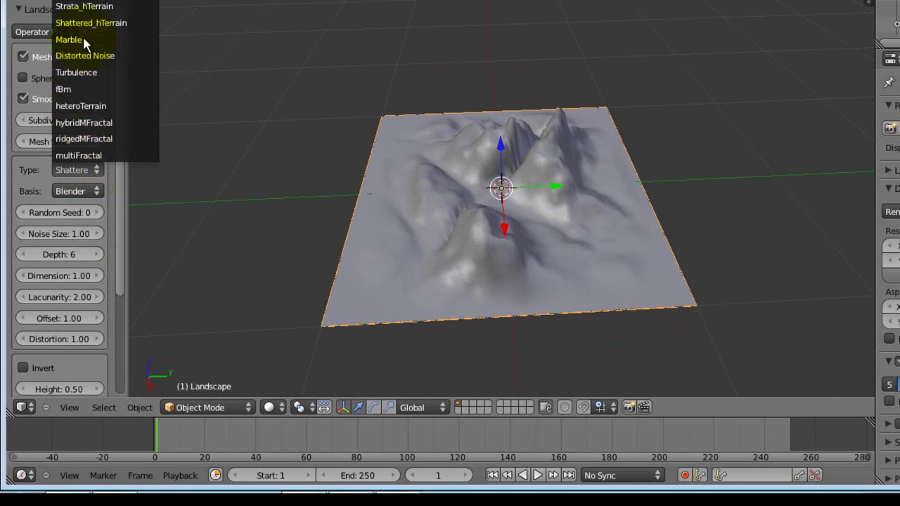
Try the Marble and Distorted Noise types on the landscape and inspect the terrain shapes.
click(82, 40)
middle_drag(577, 247, 496, 249)
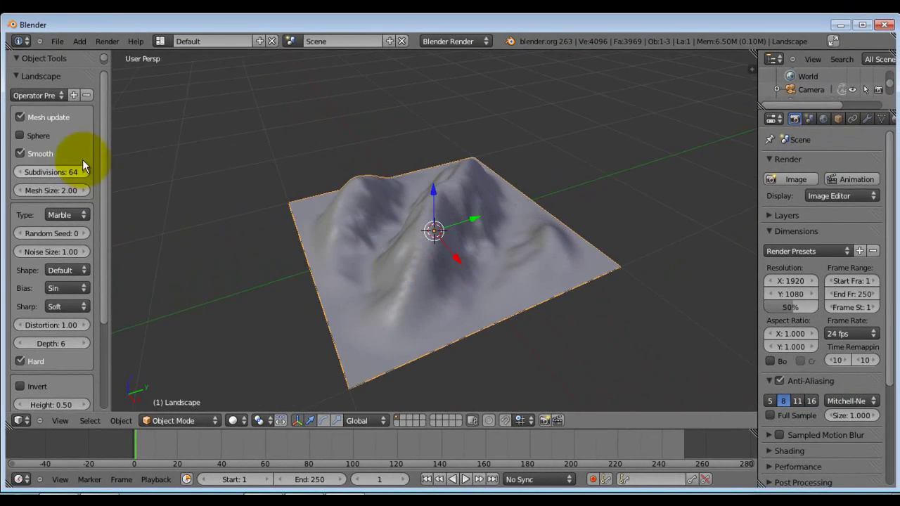
click(79, 215)
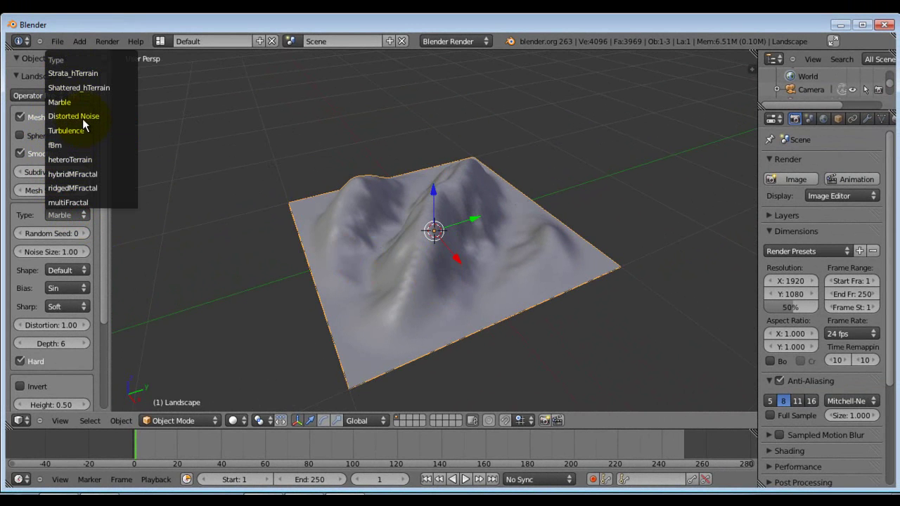
click(82, 117)
middle_drag(457, 260, 373, 211)
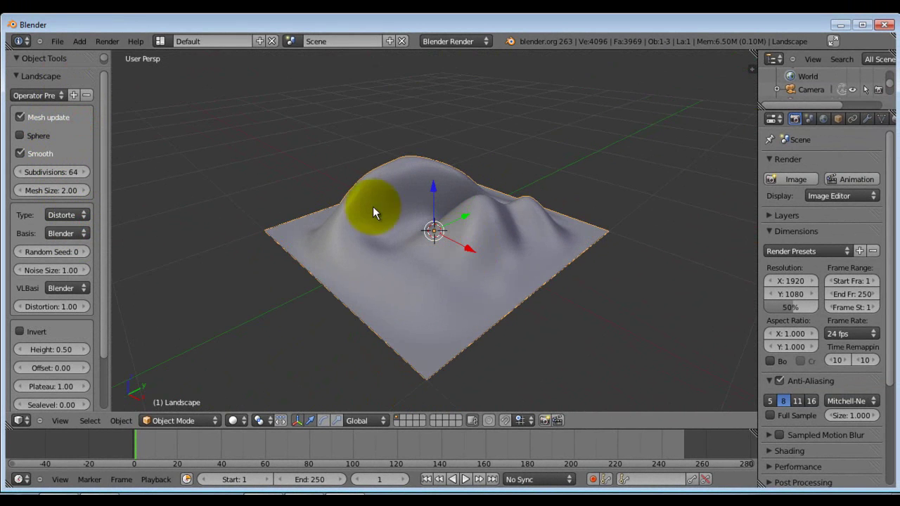
Try the Turbulence noise type on the landscape and inspect the terrain.
click(83, 213)
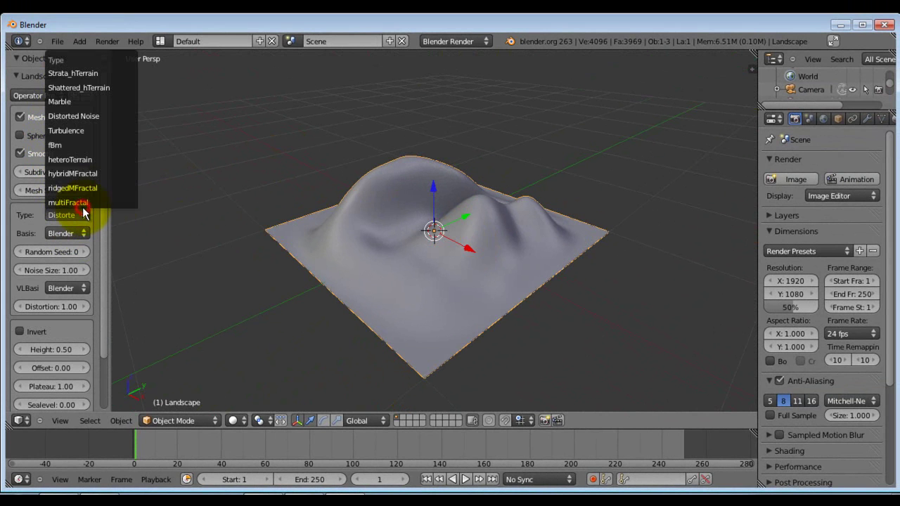
click(70, 131)
mouse_move(421, 215)
middle_down()
mouse_move(445, 262)
mouse_move(503, 222)
mouse_move(432, 225)
mouse_move(245, 180)
middle_up()
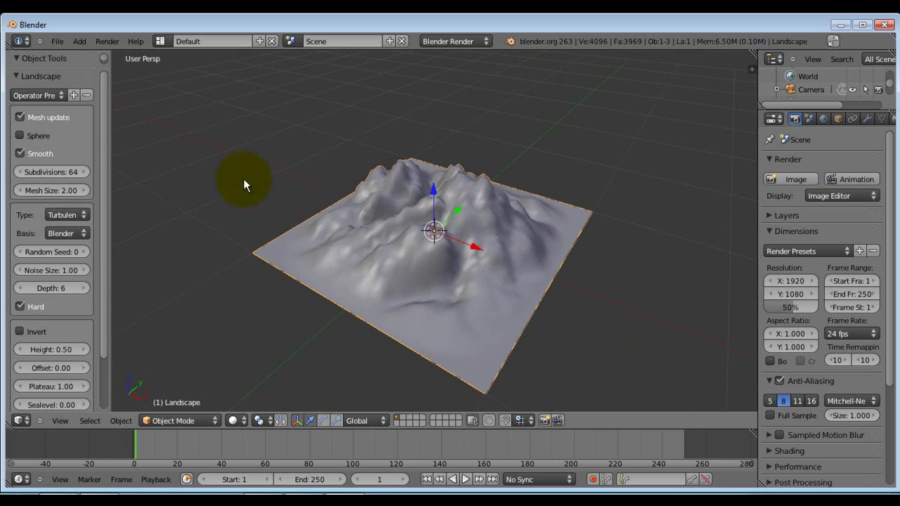
Set the landscape's noise type to fBm and inspect the terrain from several sides.
click(85, 215)
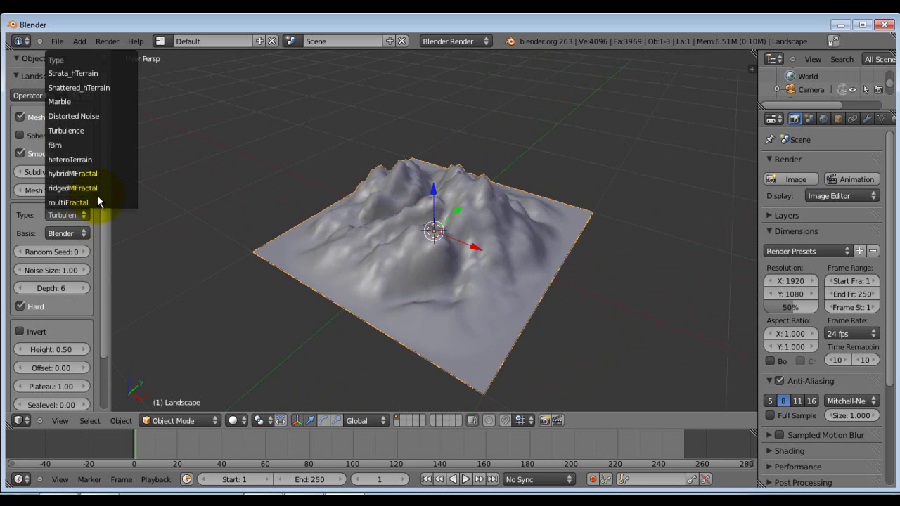
click(56, 145)
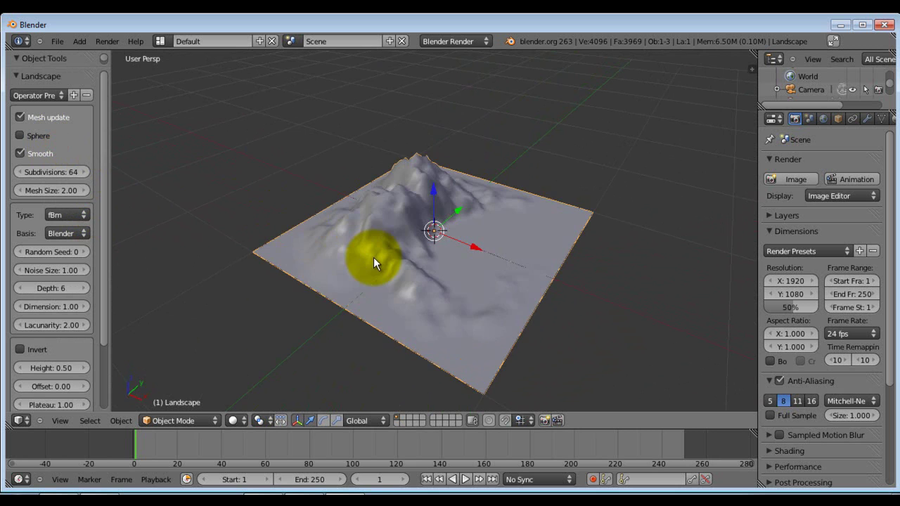
mouse_move(373, 257)
middle_down()
mouse_move(316, 269)
mouse_move(265, 248)
middle_up()
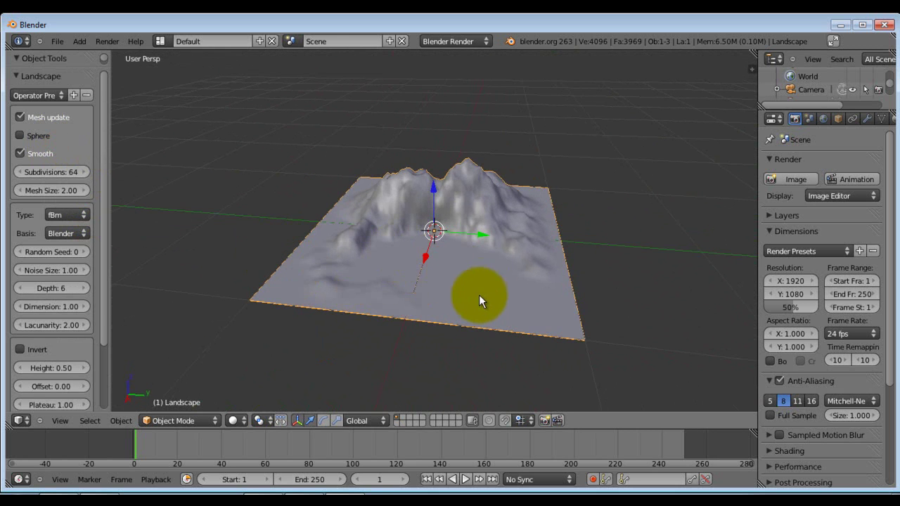
mouse_move(444, 269)
middle_down()
mouse_move(396, 268)
mouse_move(419, 274)
mouse_move(480, 236)
mouse_move(484, 256)
mouse_move(427, 250)
mouse_move(404, 275)
mouse_move(319, 263)
middle_up()
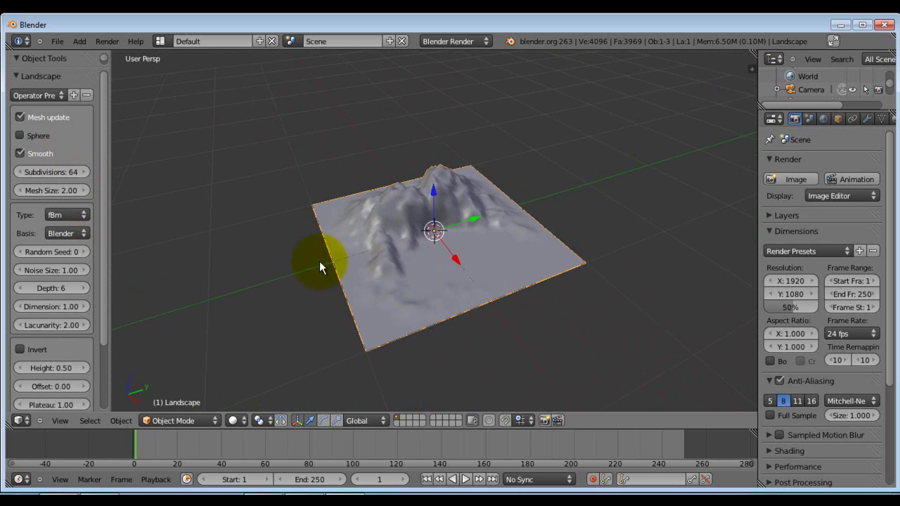
middle_drag(132, 246, 80, 249)
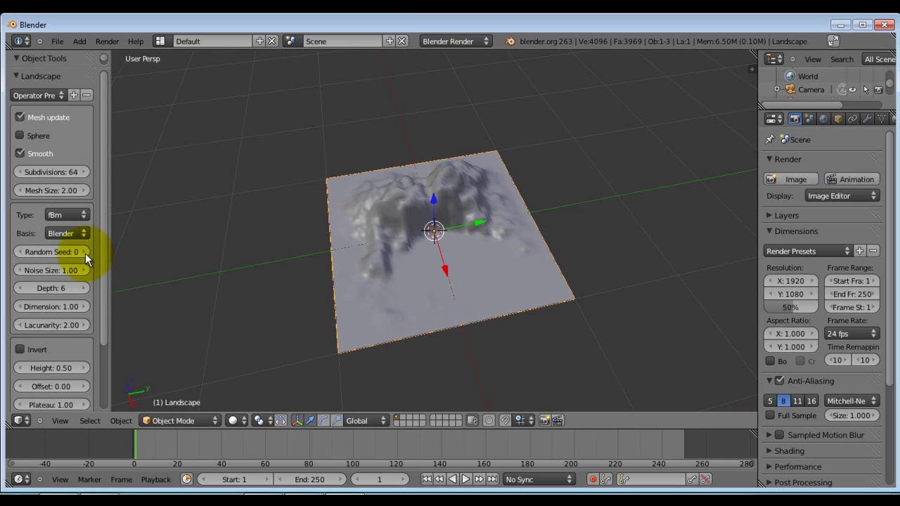
Raise the landscape's random seed to 2, checking the terrain variation at seed 1 on the way.
click(85, 253)
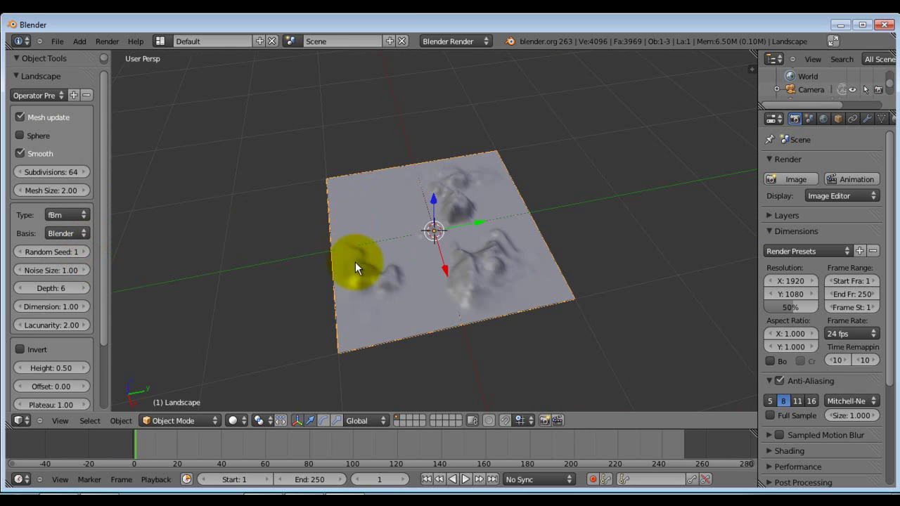
mouse_move(355, 261)
middle_down()
mouse_move(368, 248)
mouse_move(346, 275)
middle_up()
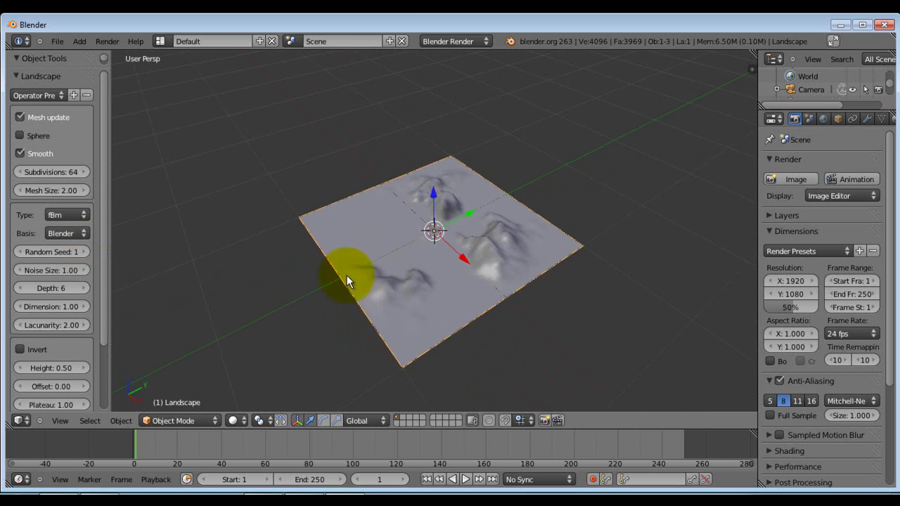
click(83, 251)
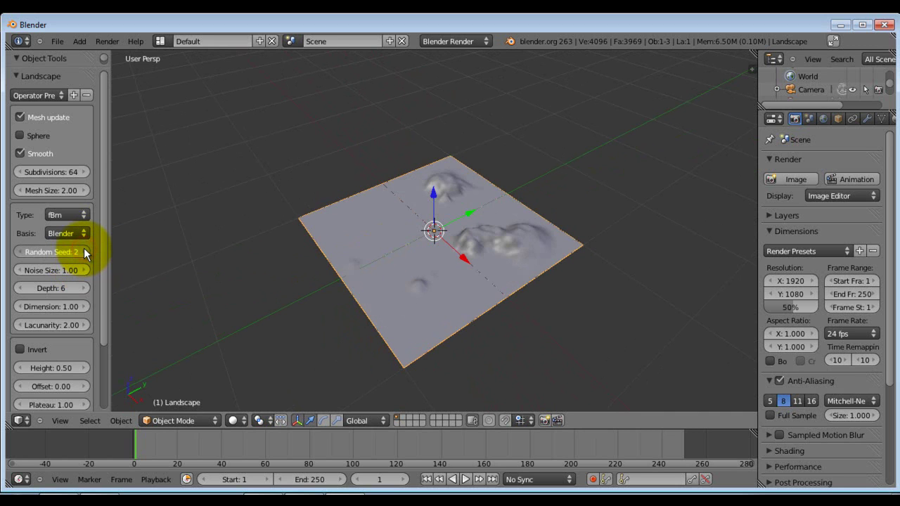
Raise the landscape's random seed one value at a time up to 11, comparing the terrain variations.
click(84, 250)
click(84, 251)
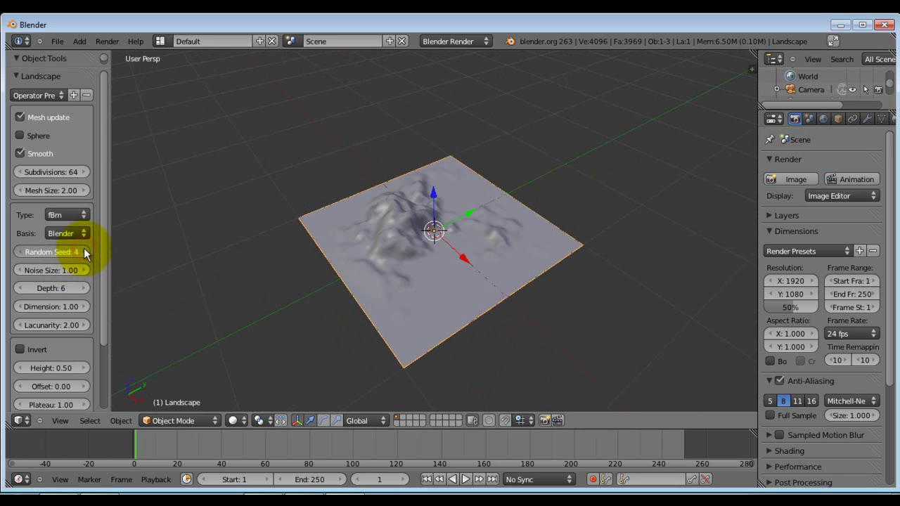
click(84, 251)
click(84, 251)
click(84, 251)
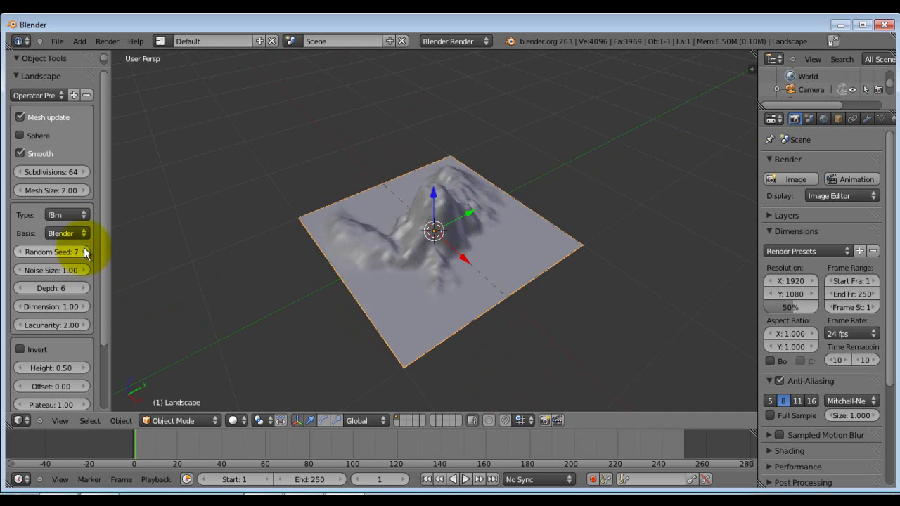
click(85, 252)
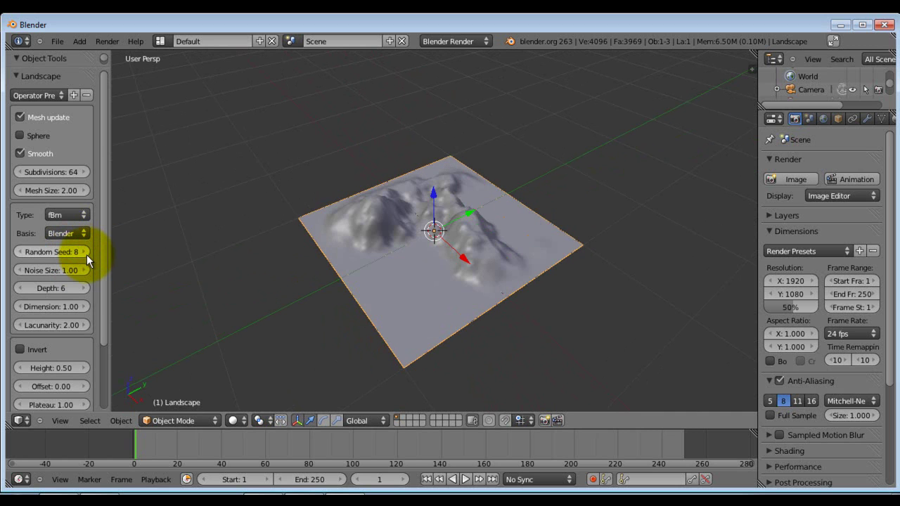
click(86, 252)
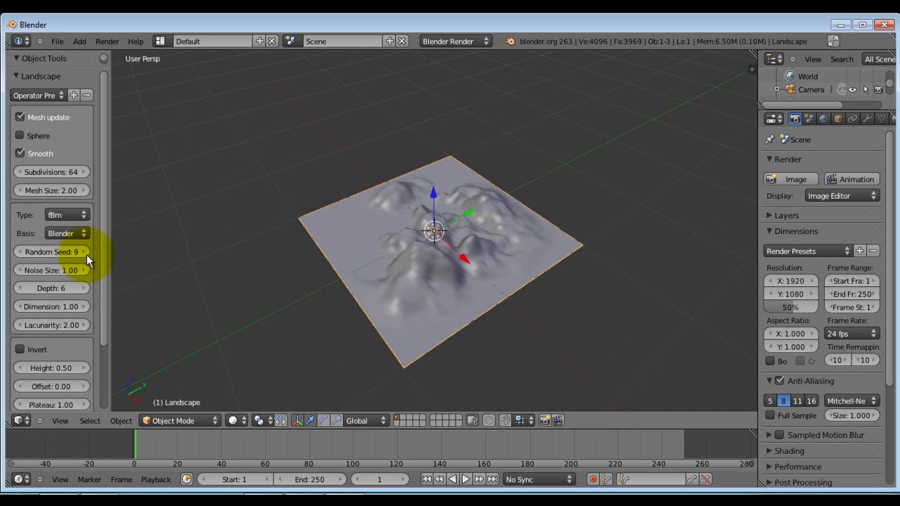
click(70, 251)
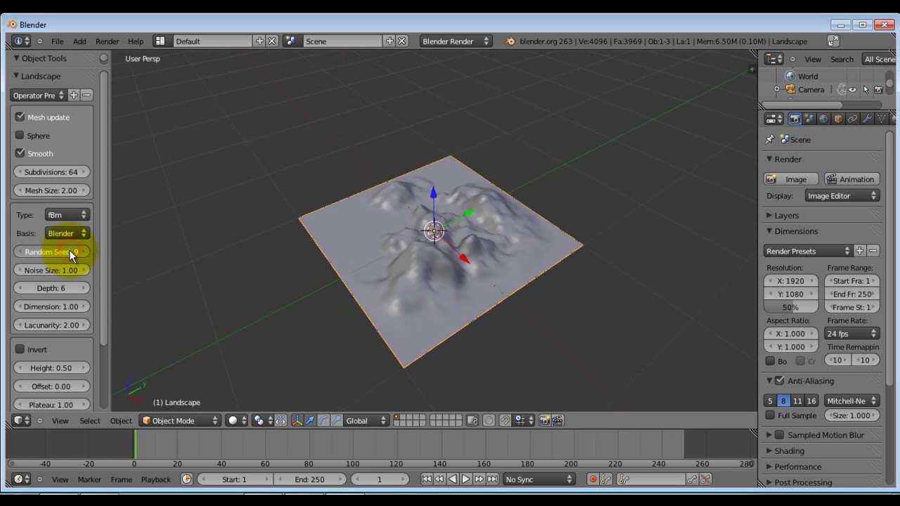
click(70, 253)
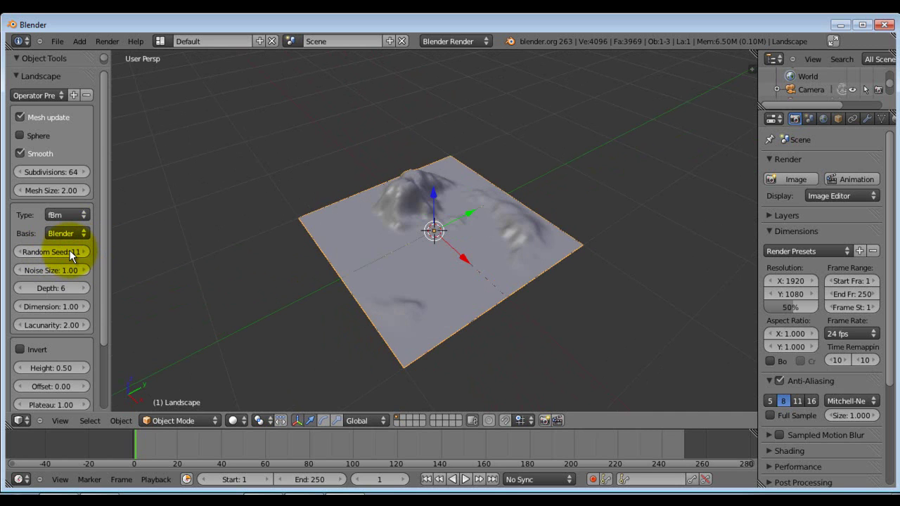
Set the landscape's random seed back to 2 and inspect the terrain.
click(42, 251)
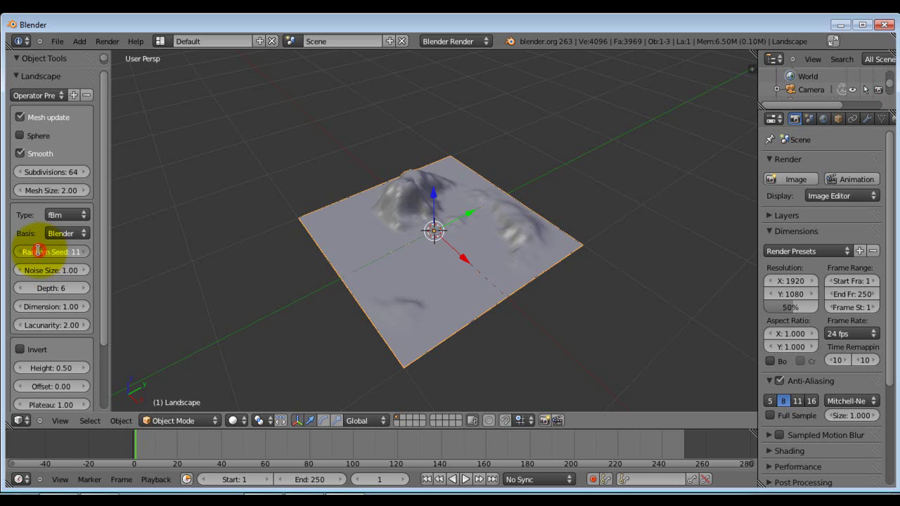
text(2)
key(Return)
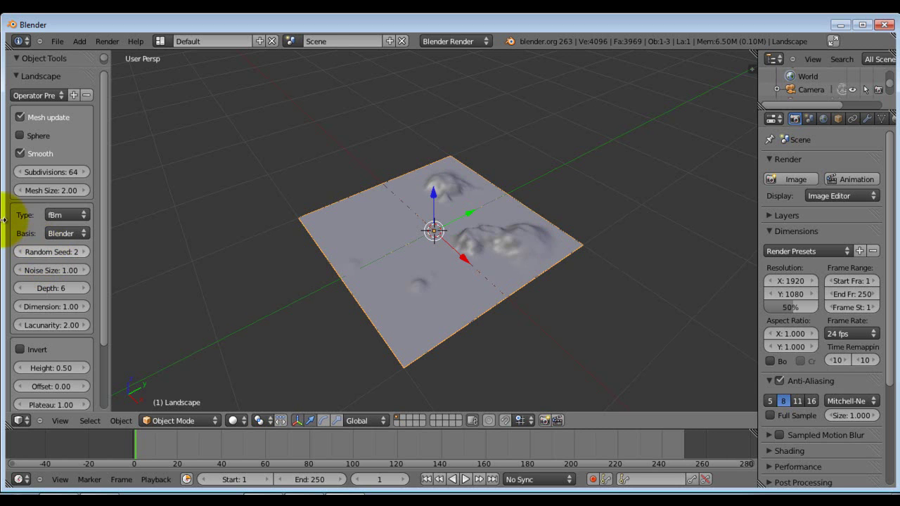
middle_drag(454, 279, 436, 273)
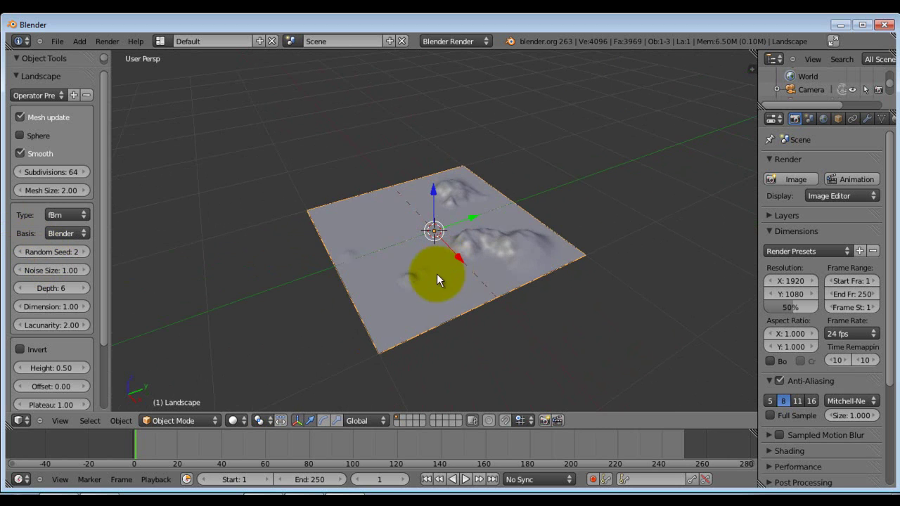
Raise the landscape's noise size gradually beyond 1.6, watching how the terrain features change.
click(85, 270)
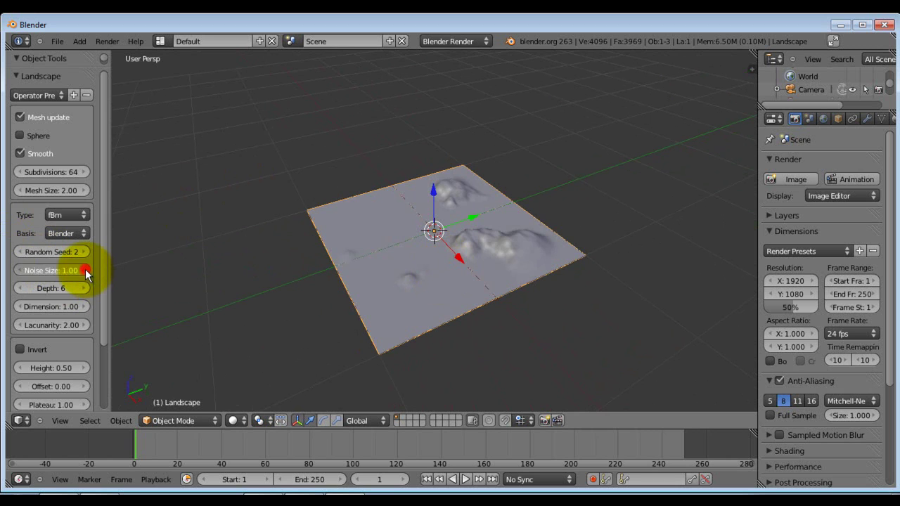
click(85, 269)
click(85, 270)
click(85, 270)
click(85, 270)
click(85, 270)
click(84, 269)
click(85, 270)
click(85, 270)
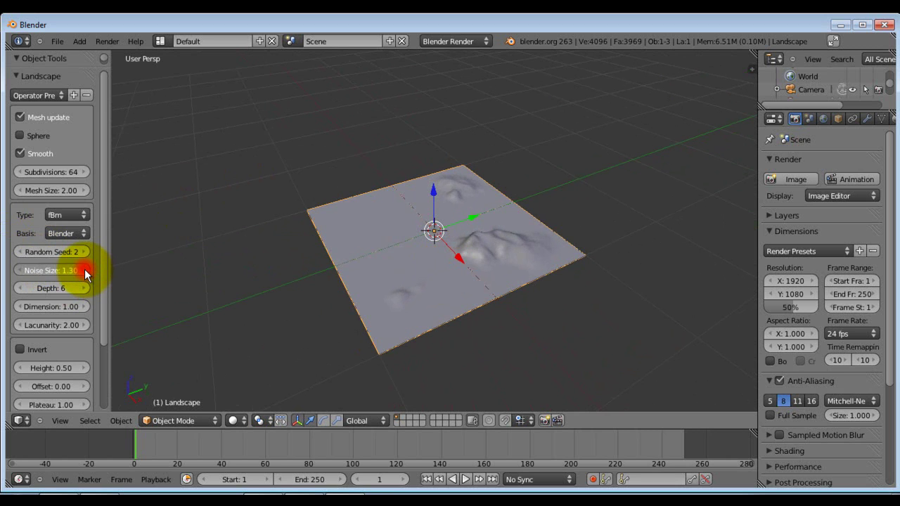
click(85, 270)
click(85, 271)
click(85, 271)
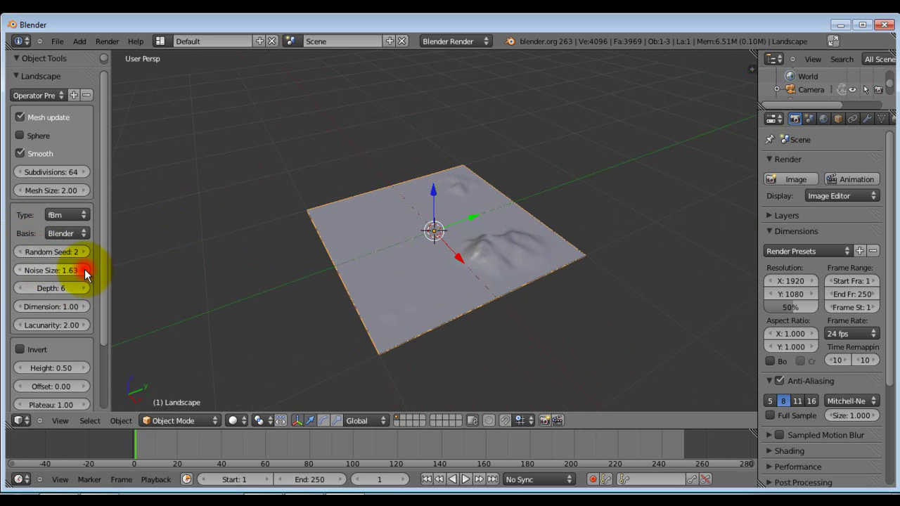
click(85, 271)
Try a very small noise size of 0.07 on the landscape.
drag(61, 270, 32, 277)
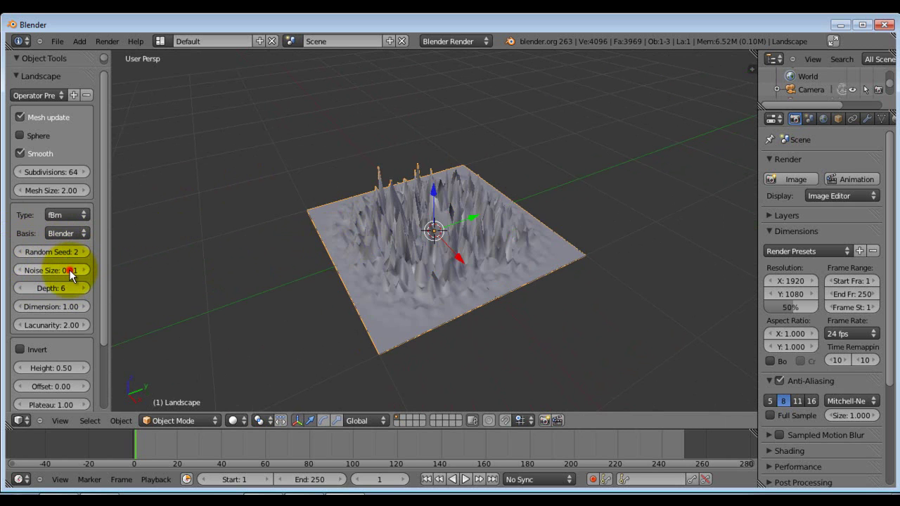
click(69, 269)
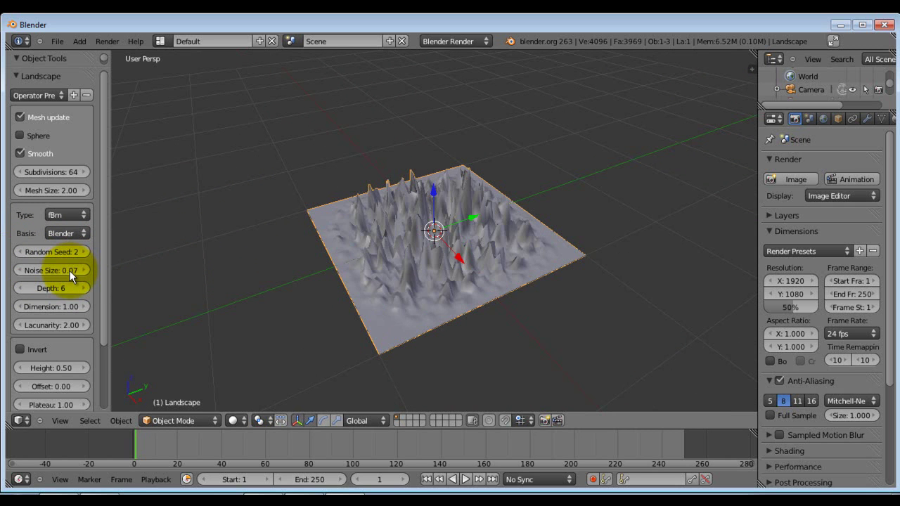
click(66, 272)
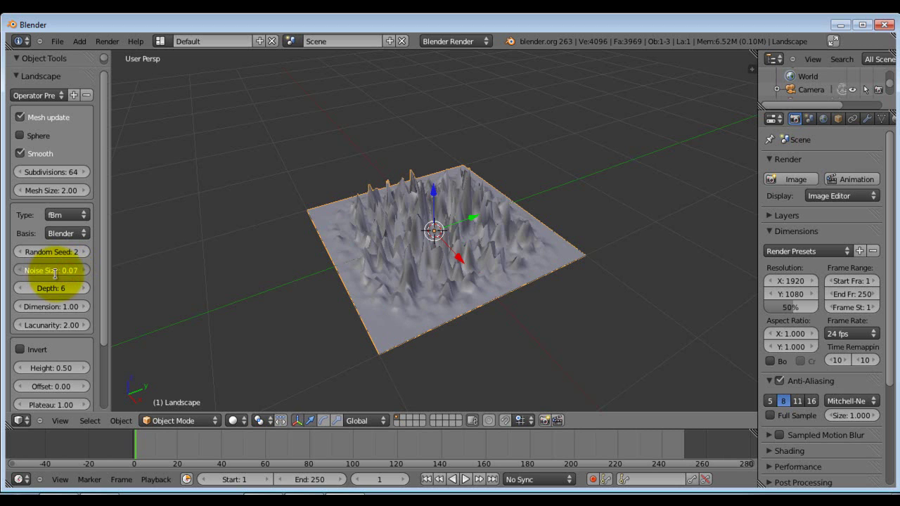
Set the landscape's noise size to 2 and inspect the terrain from a lower angle.
click(55, 273)
text(2)
key(Return)
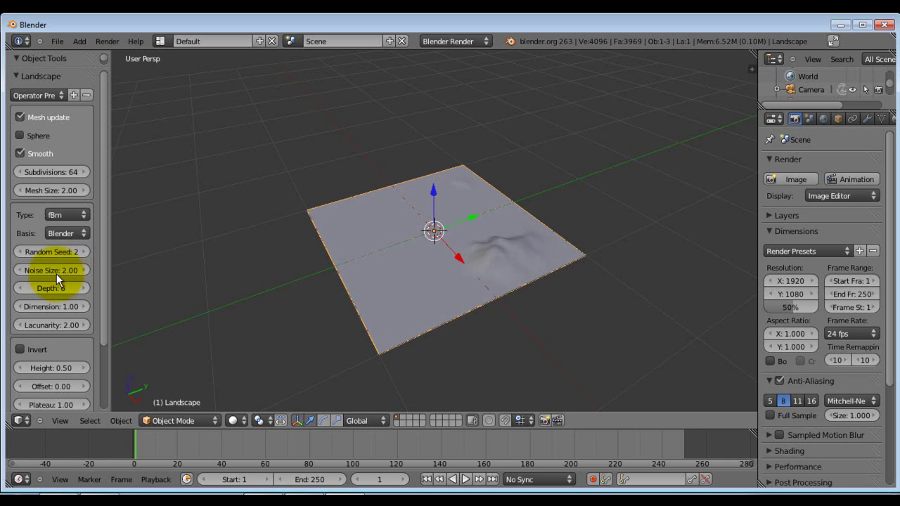
middle_drag(219, 264, 334, 254)
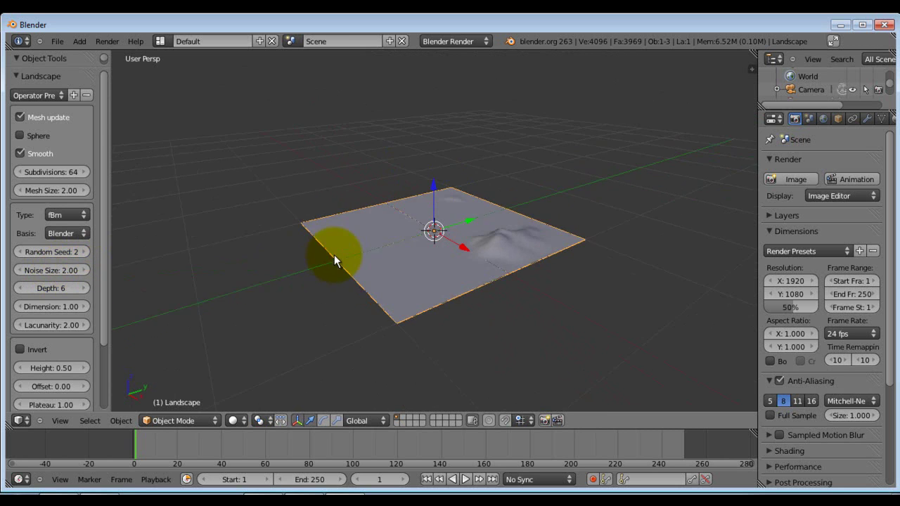
Set the landscape's noise size to 1.5 and inspect the terrain from several angles.
click(54, 271)
text(1)
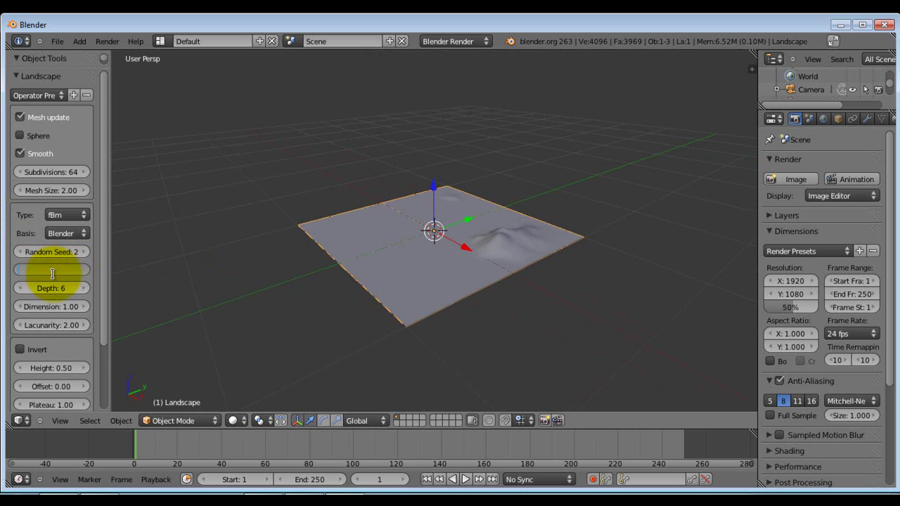
text(.5)
key(Return)
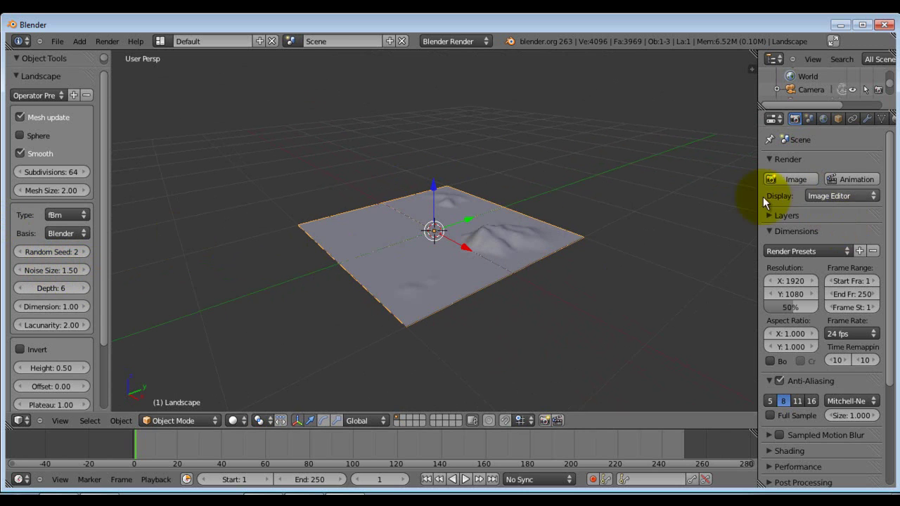
middle_drag(490, 299, 475, 316)
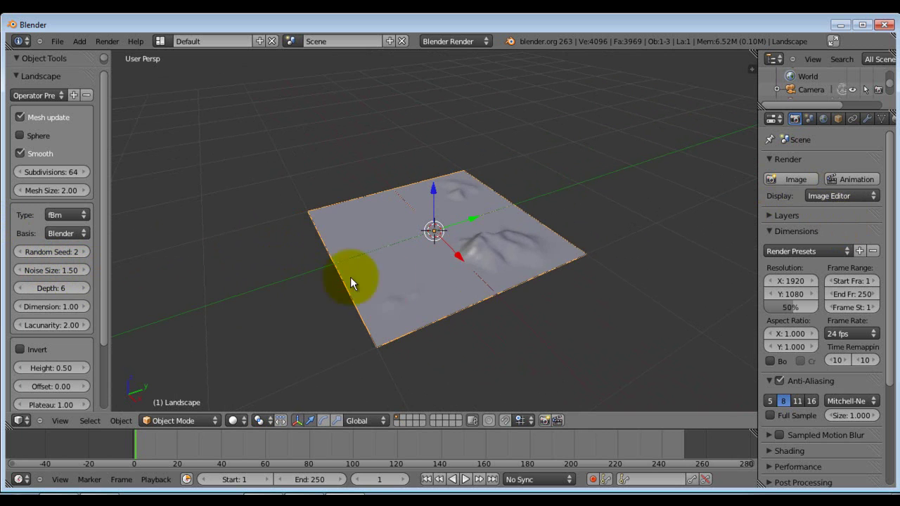
middle_drag(483, 312, 427, 272)
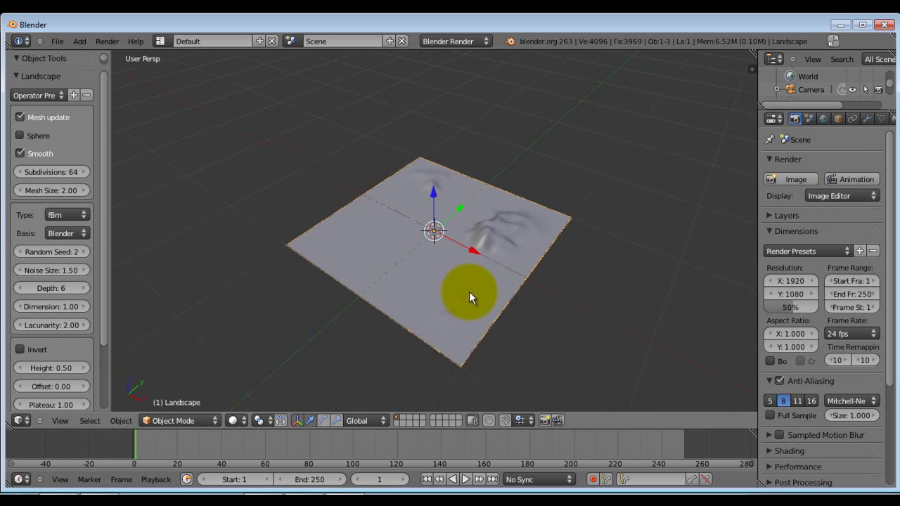
Try noise depth values of 8, 11 and 2 on the landscape to compare the level of detail.
click(84, 289)
click(84, 287)
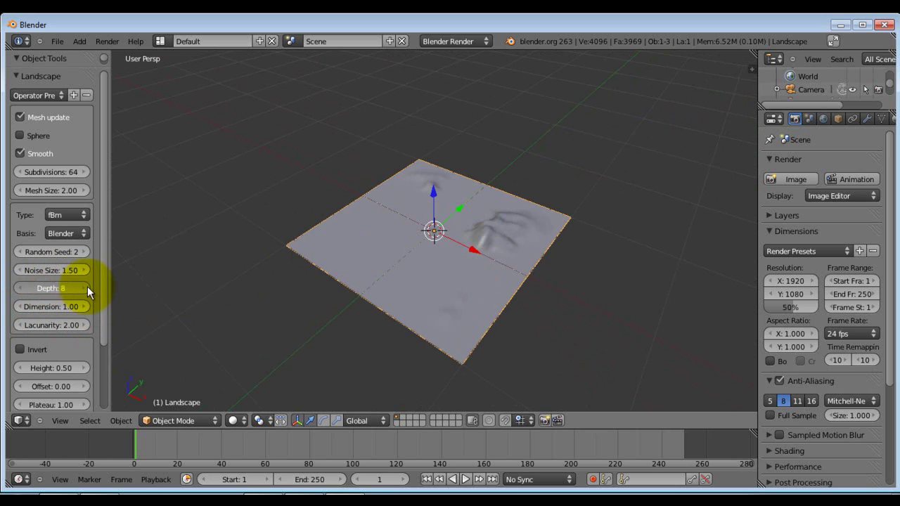
drag(99, 287, 181, 279)
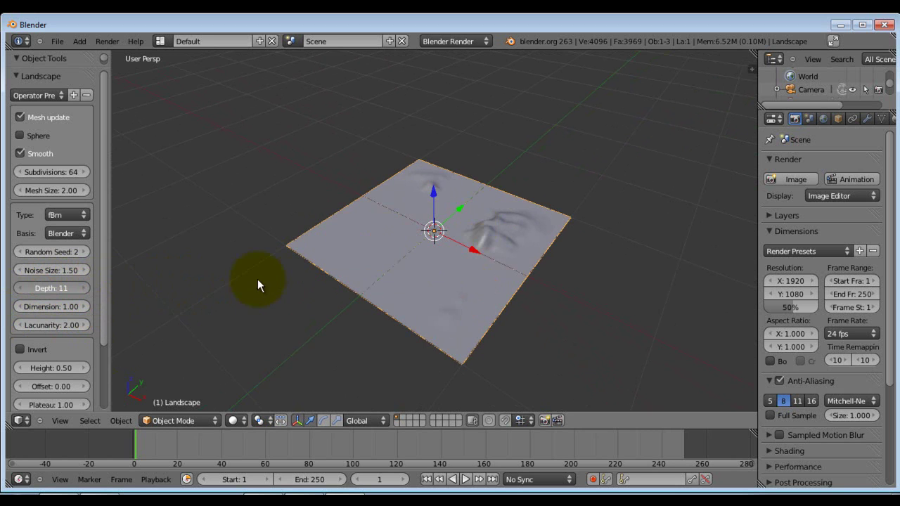
drag(1, 297, 31, 288)
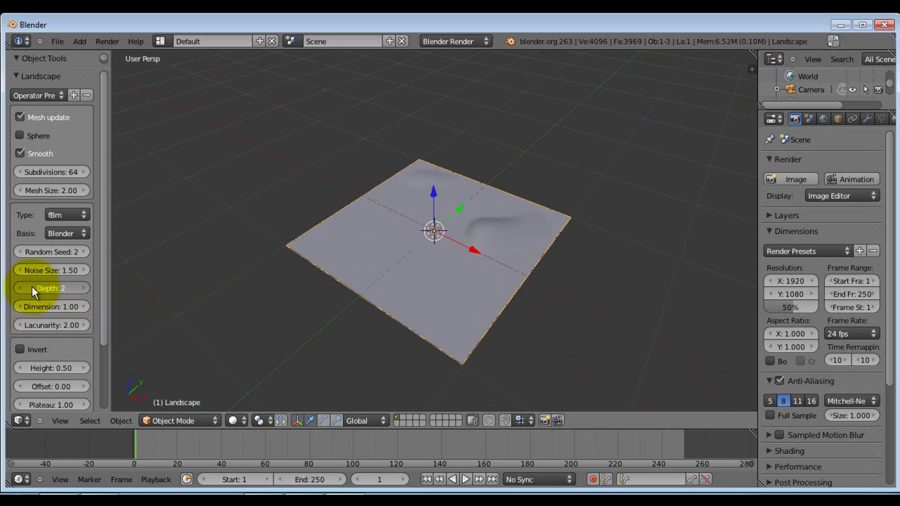
Set the landscape's noise depth to 16 and inspect the mountain detail up close.
drag(109, 281, 273, 277)
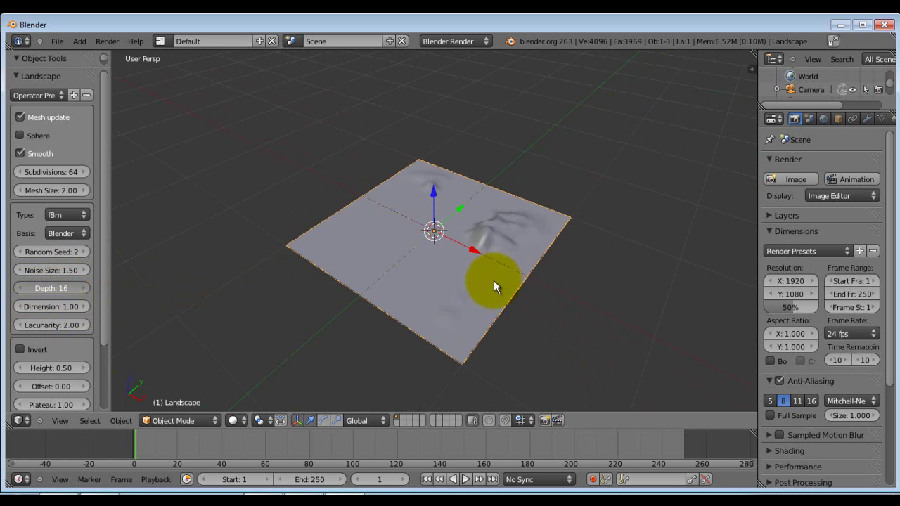
middle_drag(491, 280, 441, 287)
scroll(473, 280, down, 2)
scroll(471, 258, up, 8)
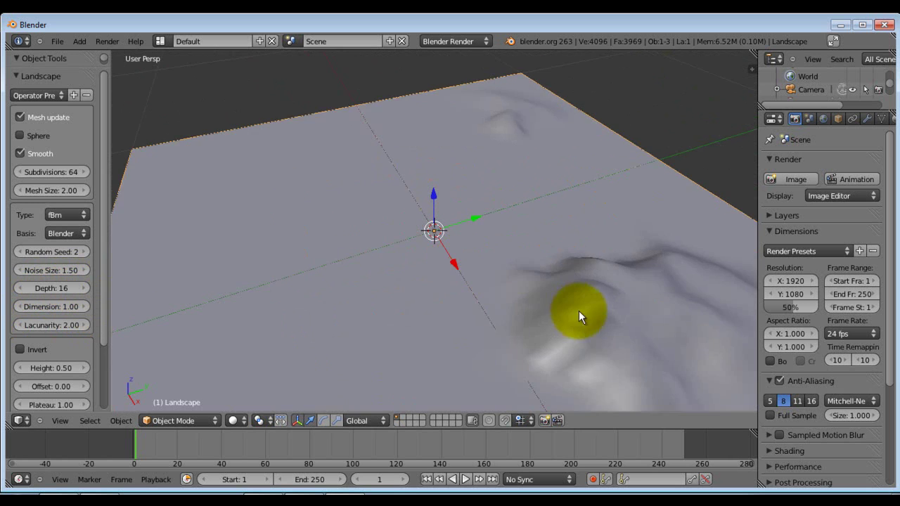
mouse_move(578, 310)
middle_down()
mouse_move(534, 251)
mouse_move(551, 251)
mouse_move(554, 279)
mouse_move(567, 280)
mouse_move(518, 302)
mouse_move(562, 320)
middle_up()
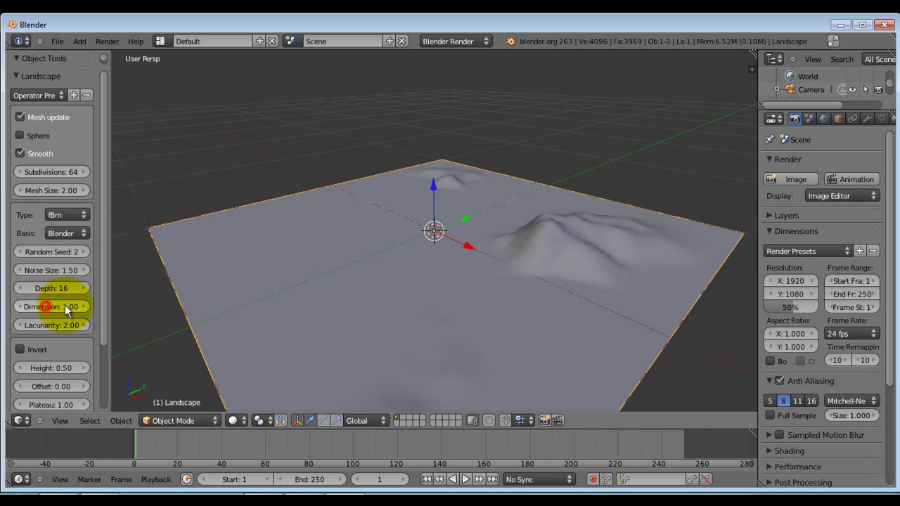
Try lower noise dimension values of 0.77 and 0.5 on the landscape.
drag(64, 306, 0, 324)
mouse_move(74, 307)
mouse_down()
mouse_move(42, 308)
mouse_move(82, 308)
mouse_up()
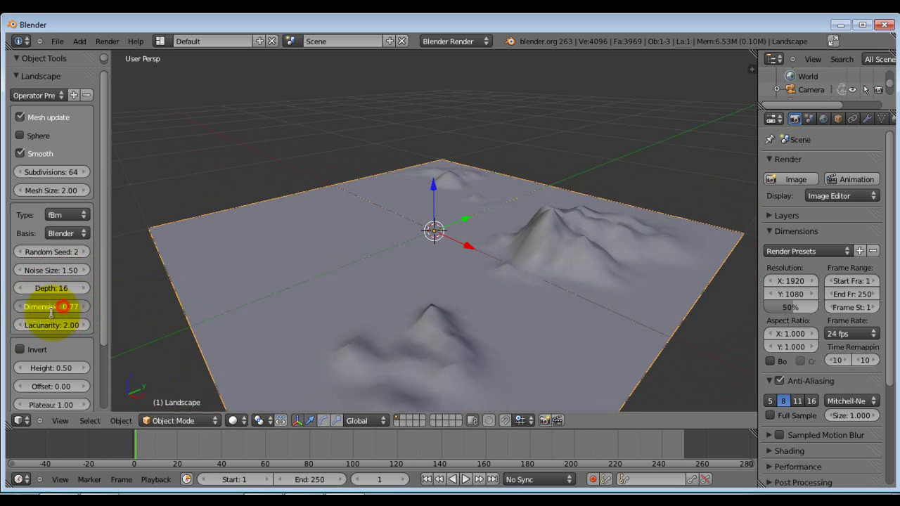
click(63, 306)
text(0.5)
key(Return)
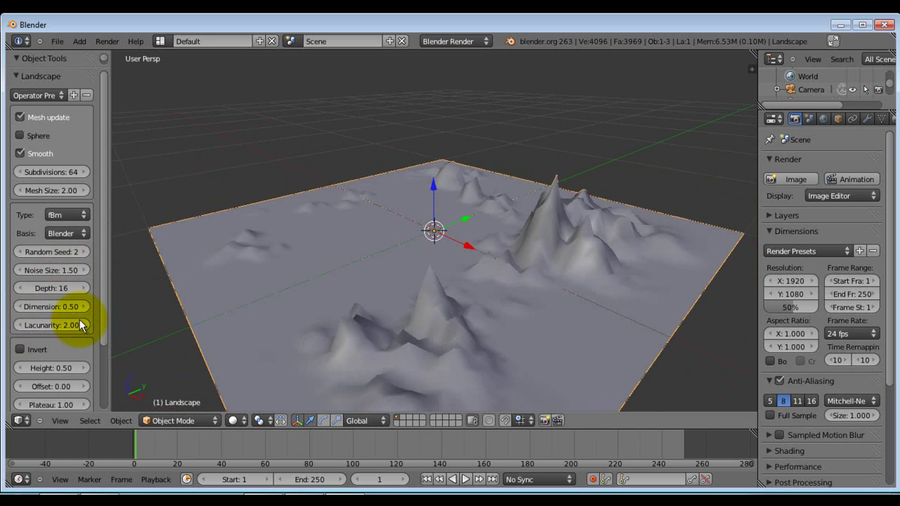
Try a noise dimension of 0.25 on the landscape.
click(61, 306)
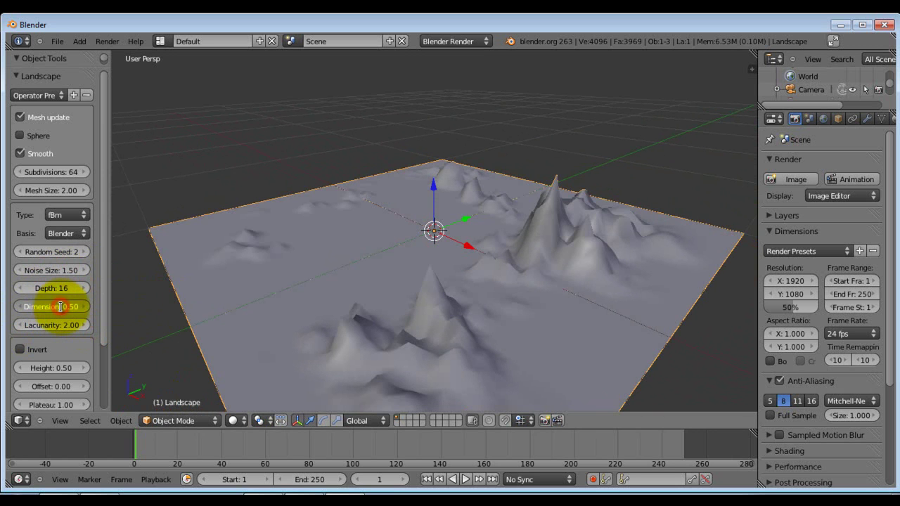
text(..25)
key(Return)
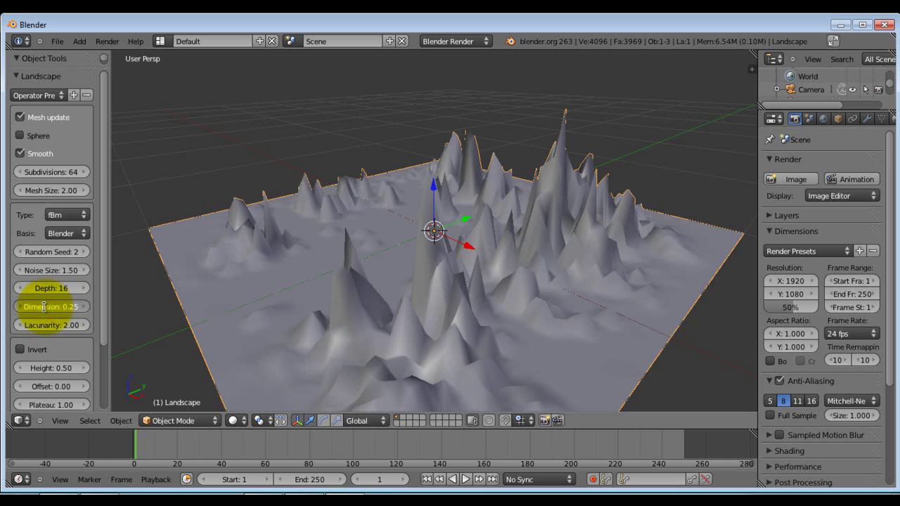
Set the landscape's noise dimension to 0.75.
click(44, 307)
key(BackSpace)
text(.75)
key(Return)
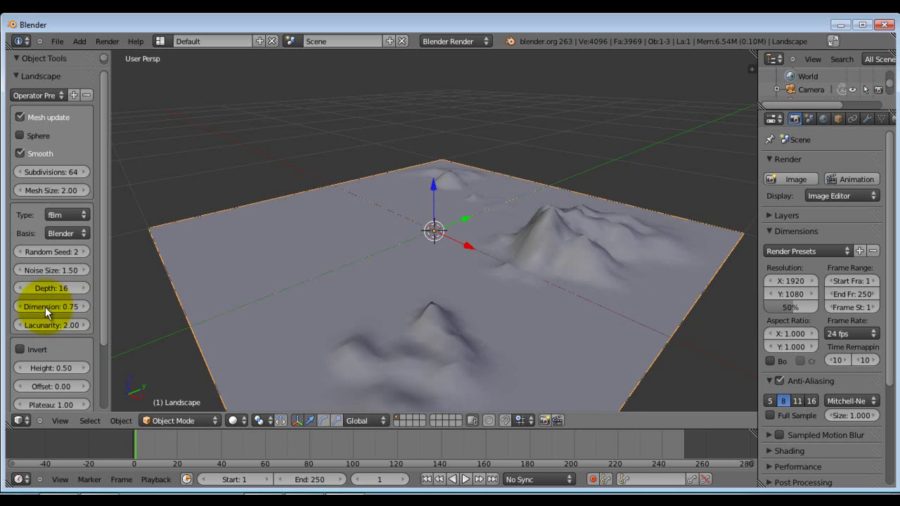
Set the landscape's lacunarity to 2.30 and inspect the terrain both from afar and up close.
mouse_move(57, 323)
mouse_down()
mouse_move(103, 324)
mouse_move(72, 325)
mouse_up()
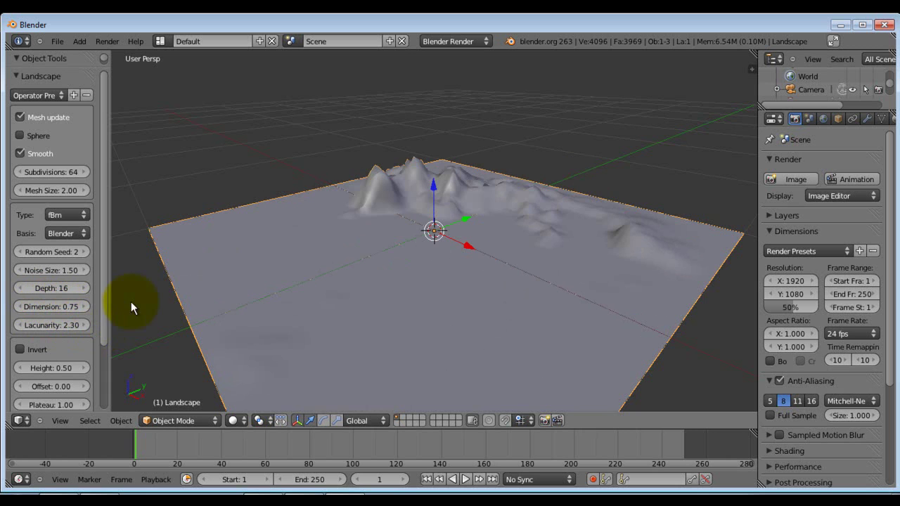
scroll(306, 243, down, 6)
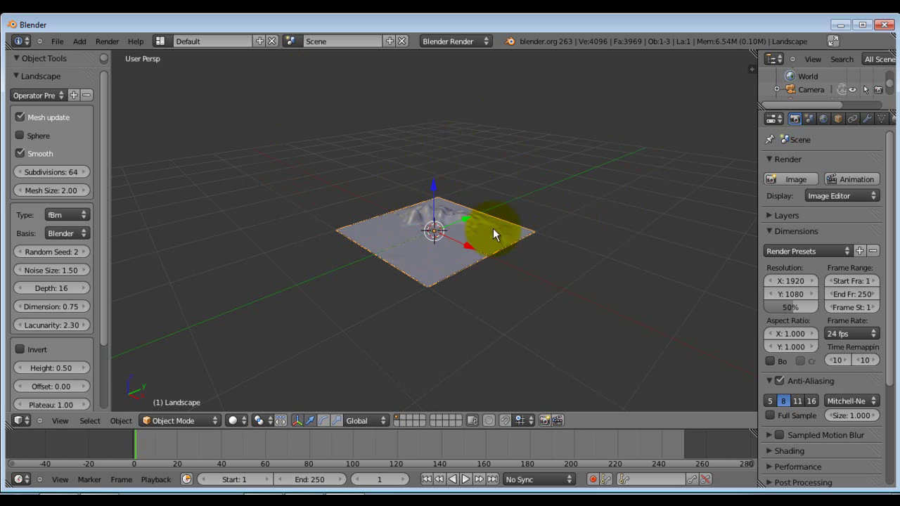
scroll(427, 221, up, 5)
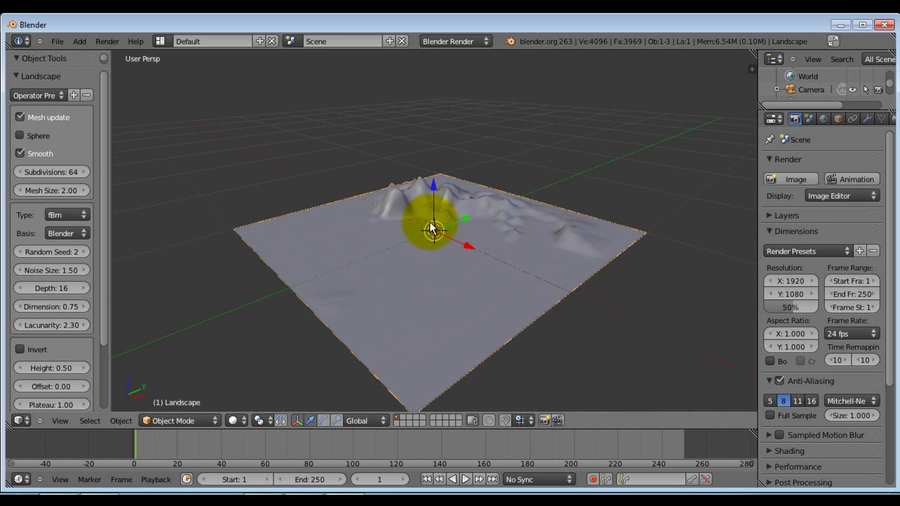
Set the landscape's lacunarity to 3.67 and look at the resulting terrain.
scroll(170, 320, up, 1)
mouse_move(56, 324)
mouse_down()
mouse_move(118, 335)
mouse_move(45, 321)
mouse_up()
scroll(45, 323, down, 3)
mouse_move(194, 282)
middle_down()
mouse_move(184, 280)
mouse_move(203, 297)
middle_up()
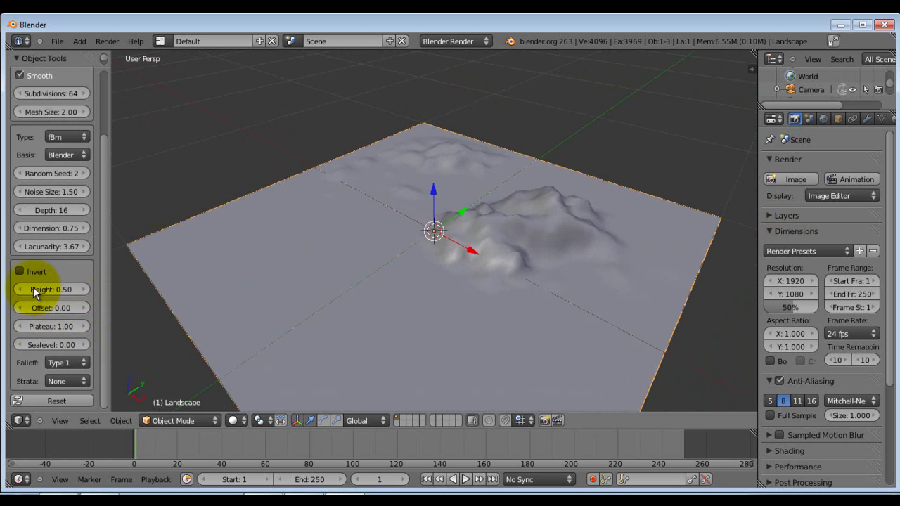
Try flattening the landscape with a height of 0.01 and restore the height to 0.5.
drag(33, 290, 52, 289)
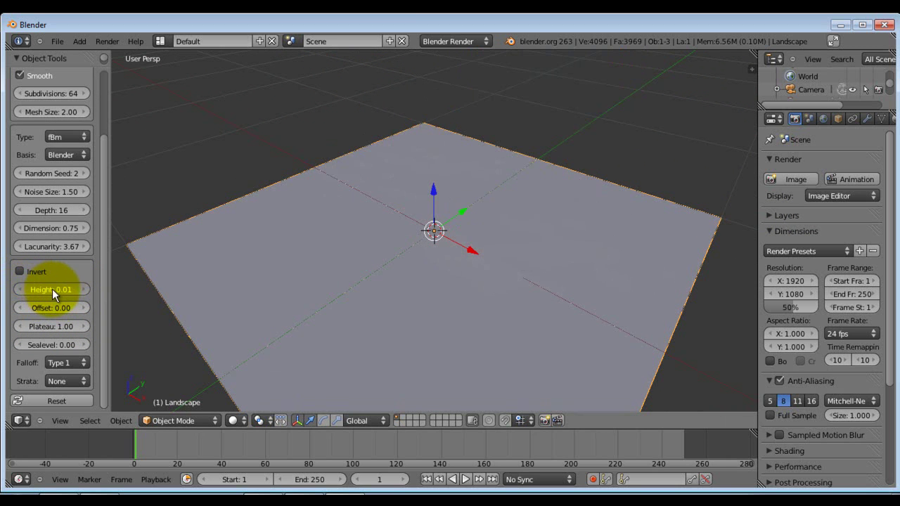
text(0.5)
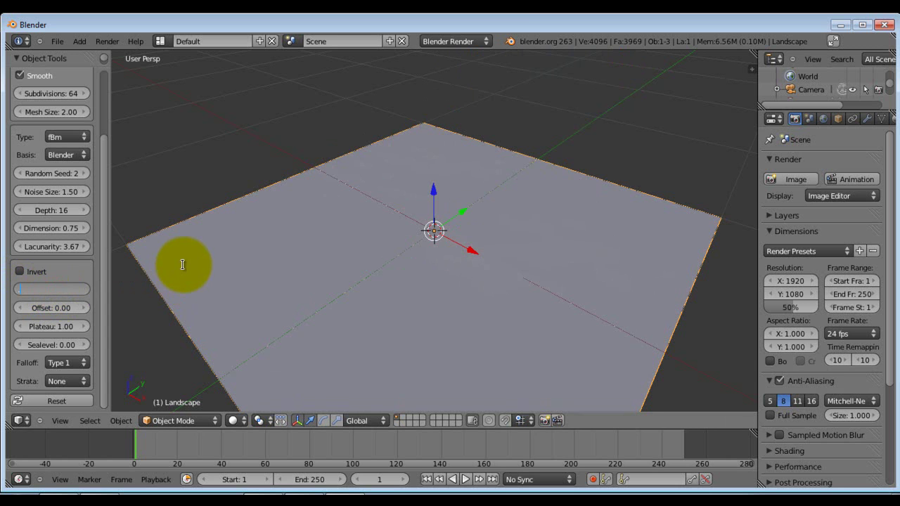
key(Return)
Put the landscape mesh into Edit Mode and get a close view of its vertices near the origin.
middle_drag(333, 279, 495, 234)
key(Tab)
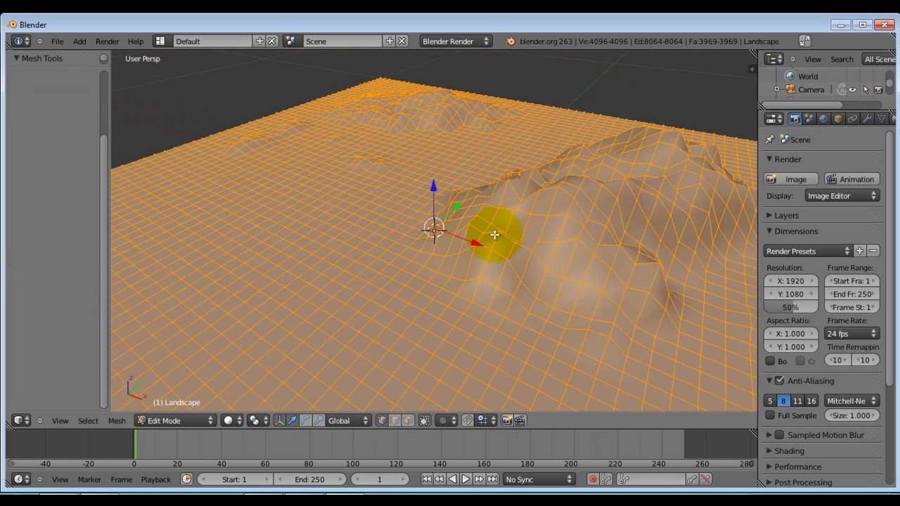
scroll(497, 232, up, 5)
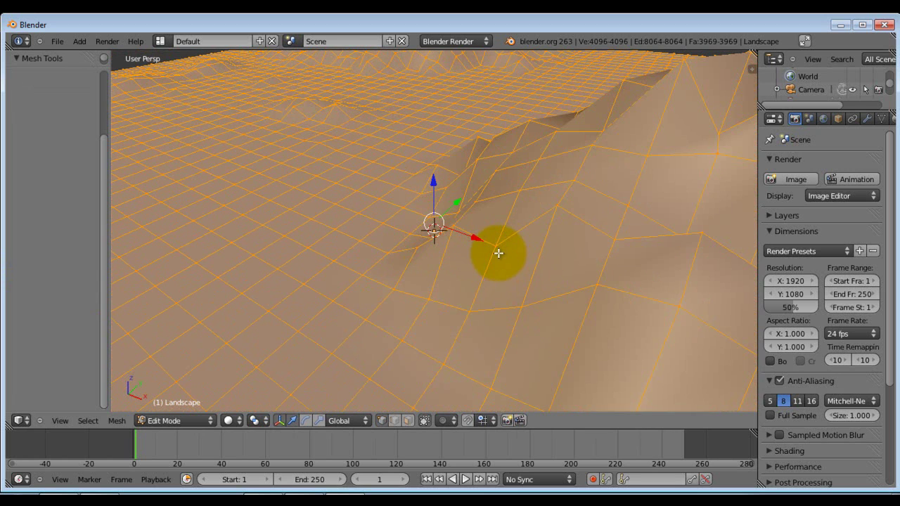
key(g)
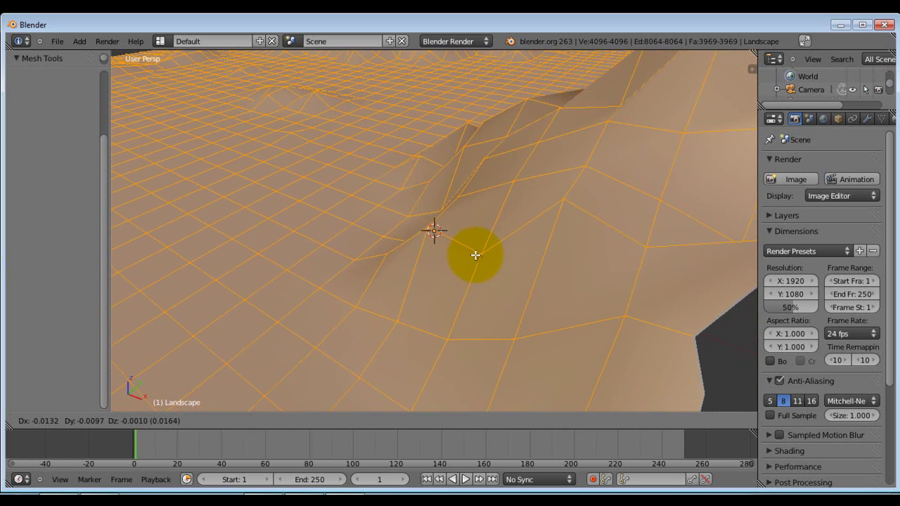
right_click(436, 229)
middle_drag(436, 229, 444, 250)
right_click(444, 251)
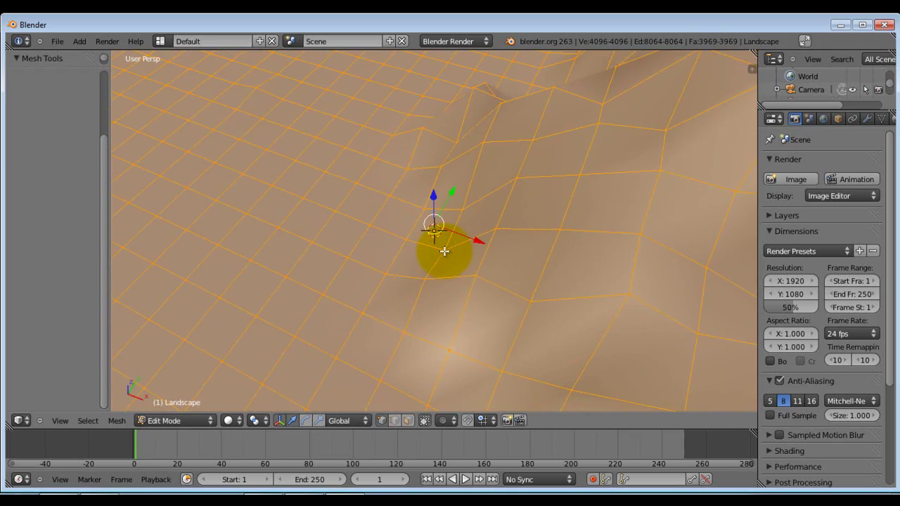
Deselect the whole mesh and move a single vertex beside the origin at the mountain's foot.
key(a)
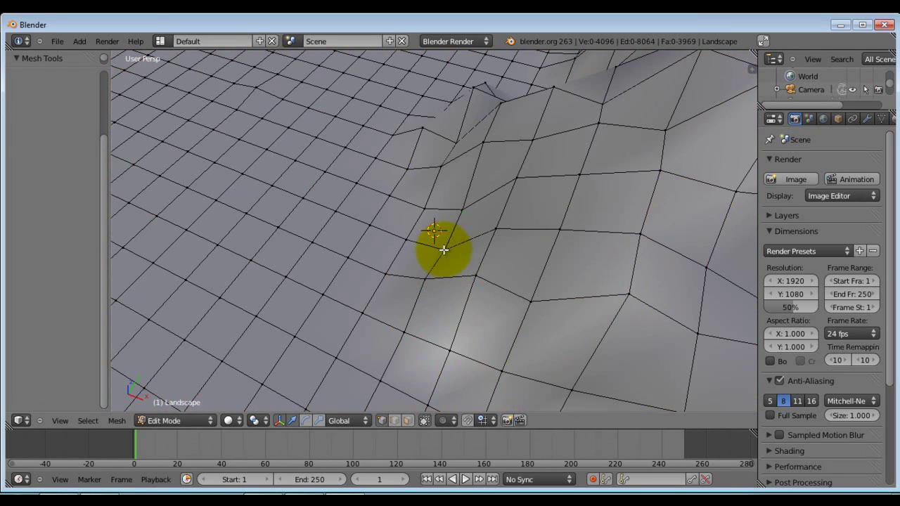
right_click(443, 249)
key(g)
click(425, 233)
scroll(422, 267, down, 8)
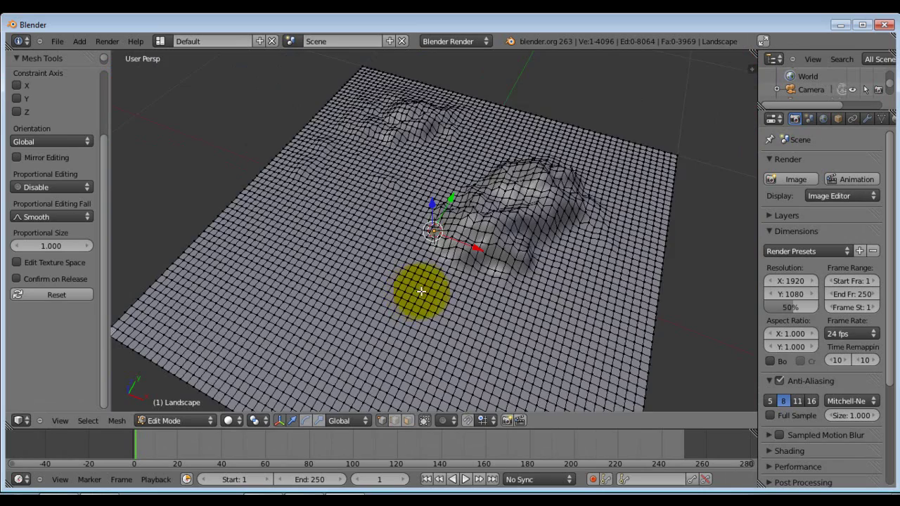
Raise one vertex in the flat part of the landscape by about 0.02 along the global Z axis.
middle_drag(422, 291, 581, 305)
key(g)
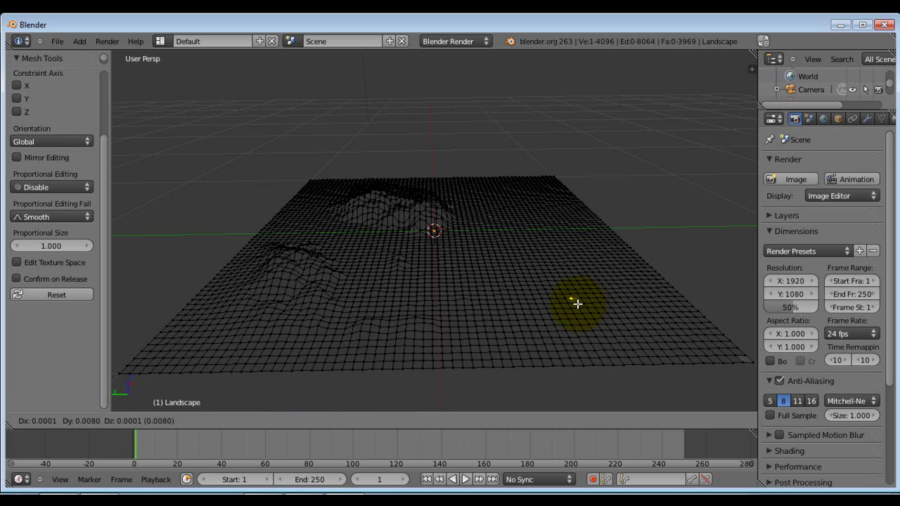
key(z)
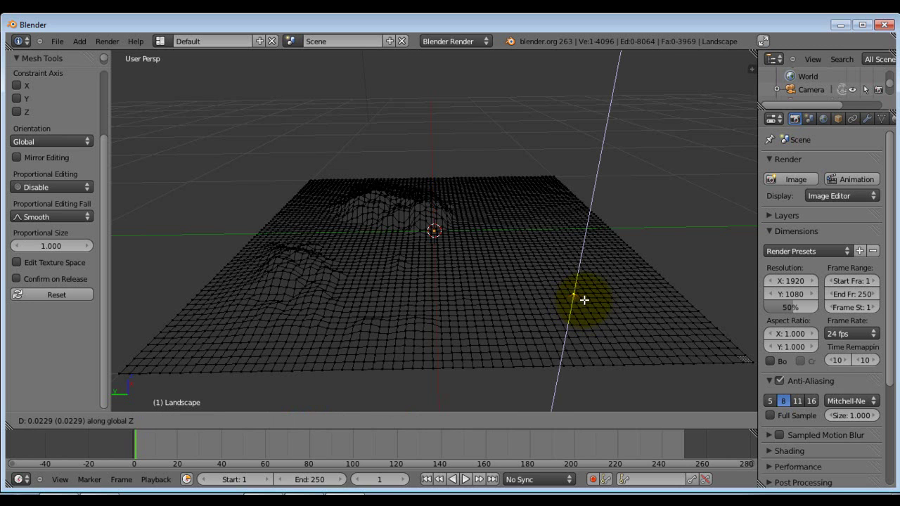
click(591, 363)
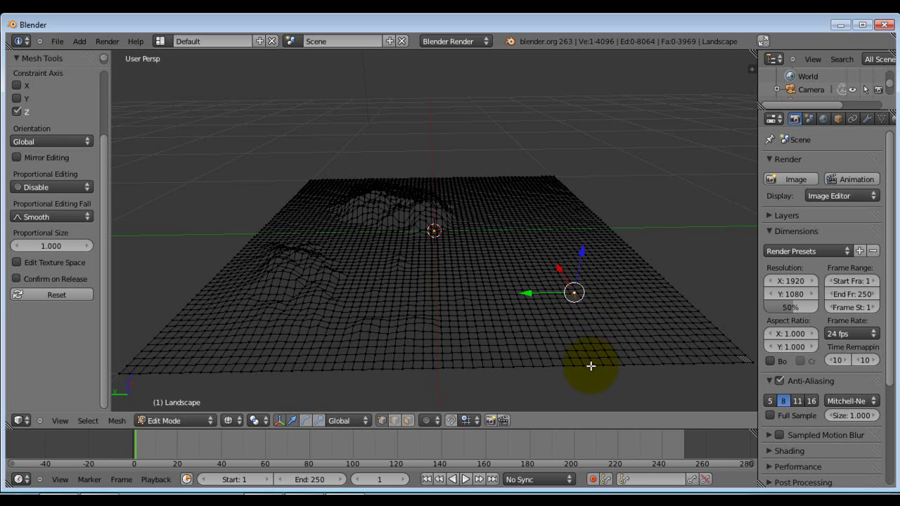
Return the landscape to Object Mode with solid shading and inspect the raised bump.
key(z)
key(z)
key(Tab)
middle_drag(591, 341, 401, 374)
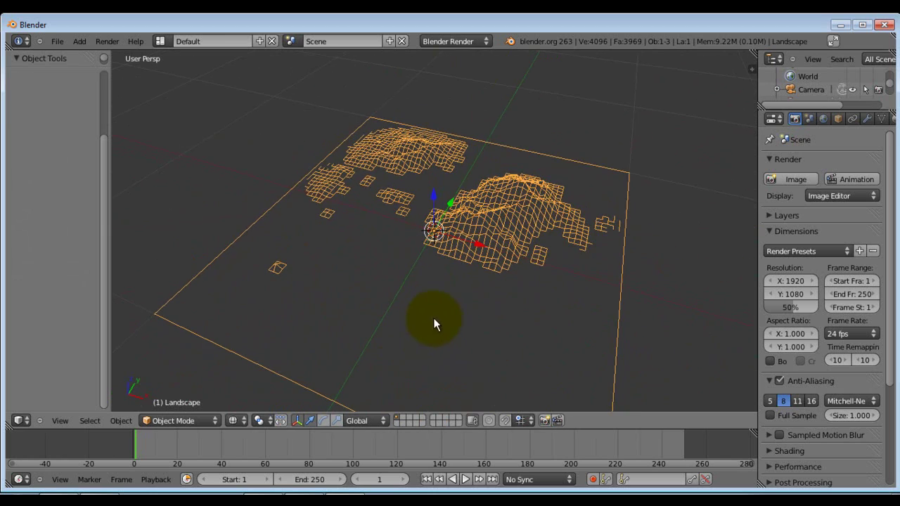
key(z)
mouse_move(435, 321)
middle_down()
mouse_move(427, 291)
mouse_move(369, 280)
mouse_move(554, 260)
mouse_move(555, 278)
mouse_move(462, 284)
middle_up()
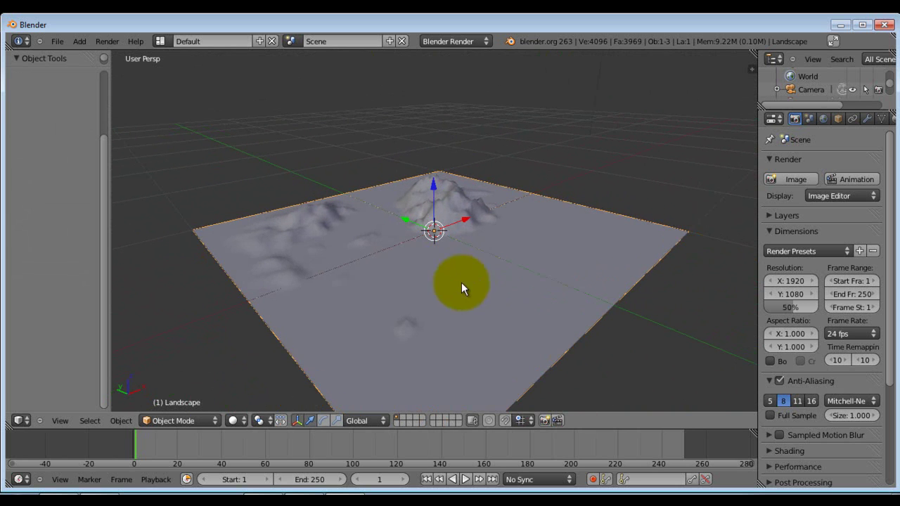
Bring the object tools back into view and widen the properties editor and outliner area.
click(66, 67)
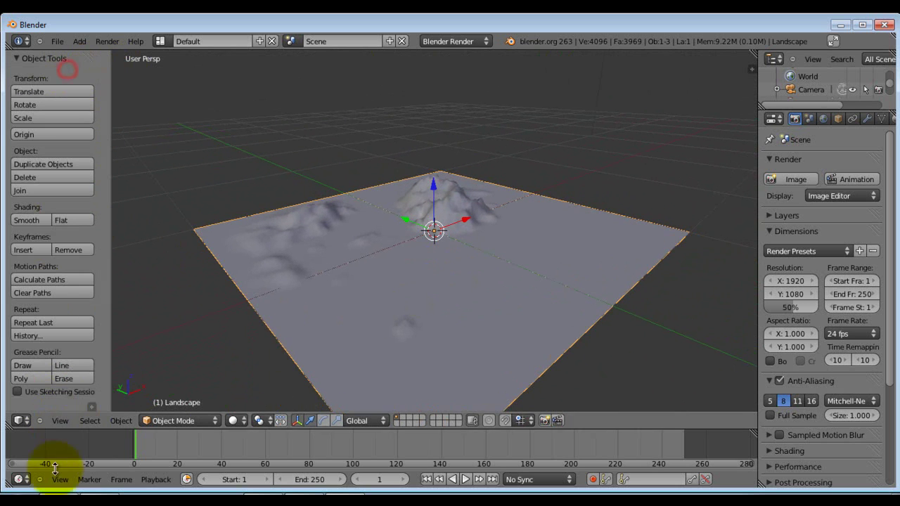
middle_drag(454, 286, 317, 295)
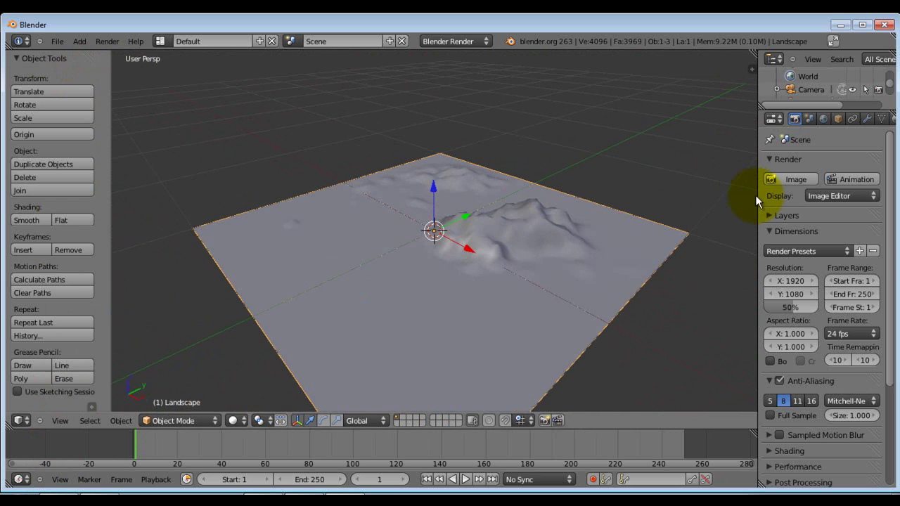
drag(755, 195, 698, 203)
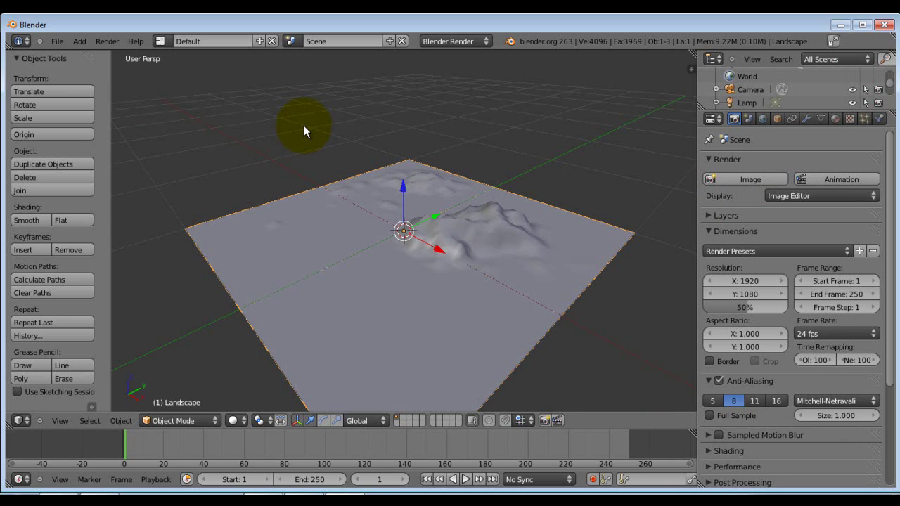
Scale the landscape uniformly by a factor of 10.
scroll(398, 171, up, 1)
scroll(390, 171, down, 11)
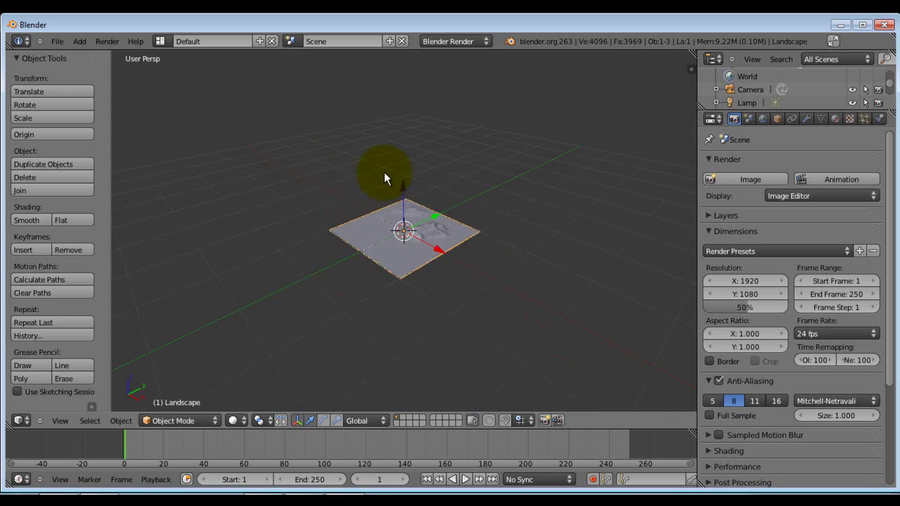
scroll(384, 235, down, 3)
key(s)
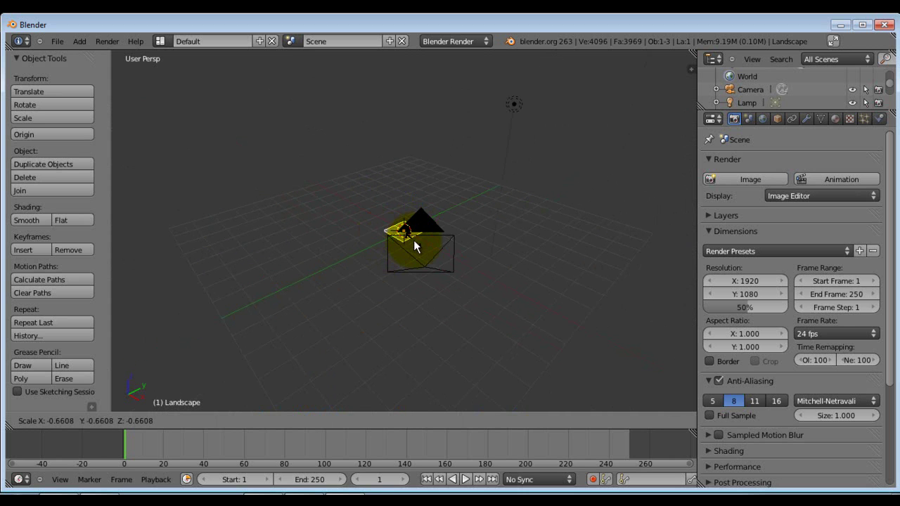
key(1)
key(0)
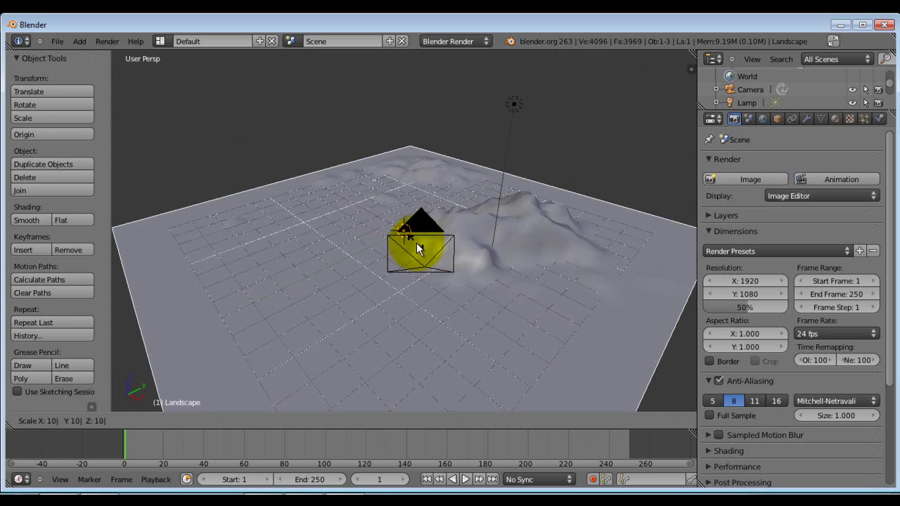